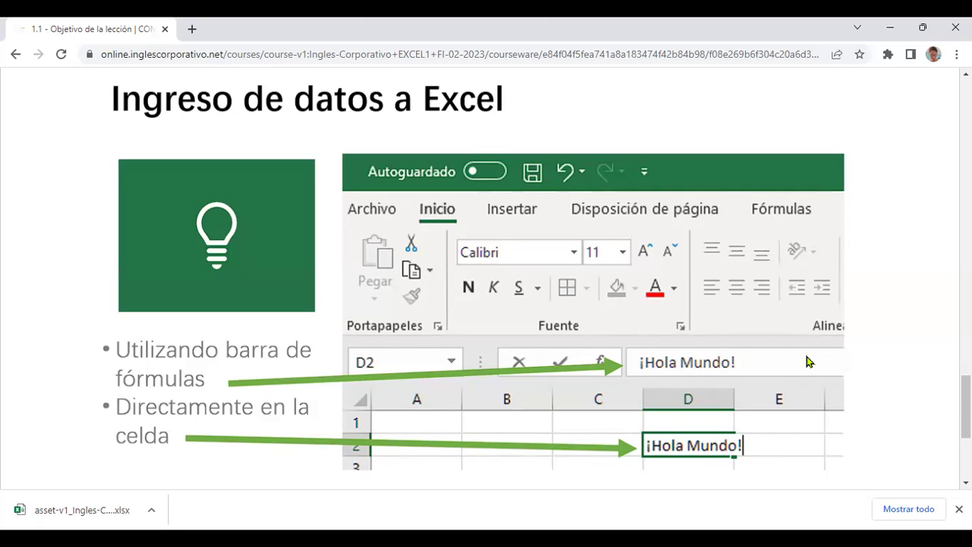
Go to course lesson 1.2, Conceptos básicos y entorno de trabajo, and open the downloaded Excel practice workbook
{"action": "scroll", "coordinate": [782, 370], "scroll_direction": "down", "scroll_amount": 2}
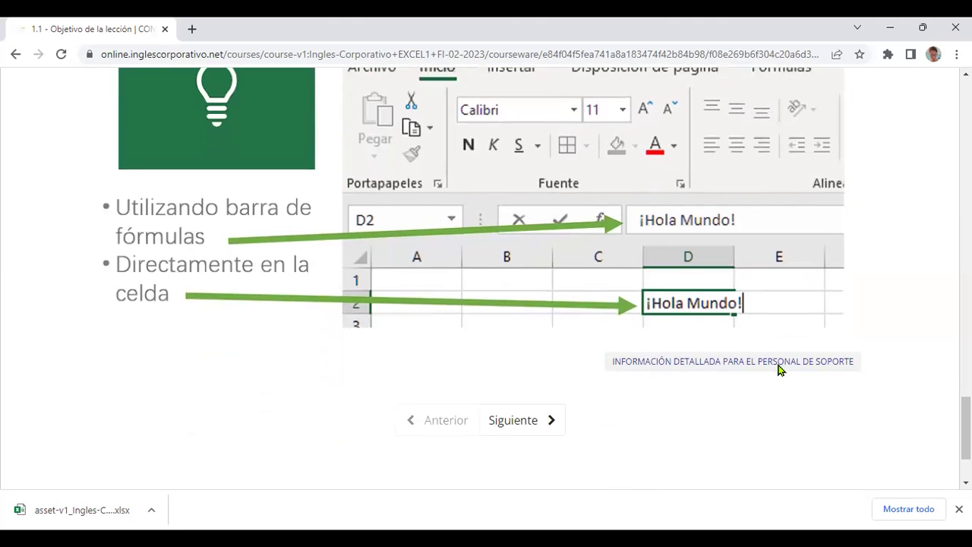
{"action": "scroll", "coordinate": [779, 370], "scroll_direction": "down", "scroll_amount": 1}
{"action": "left_click", "coordinate": [506, 355]}
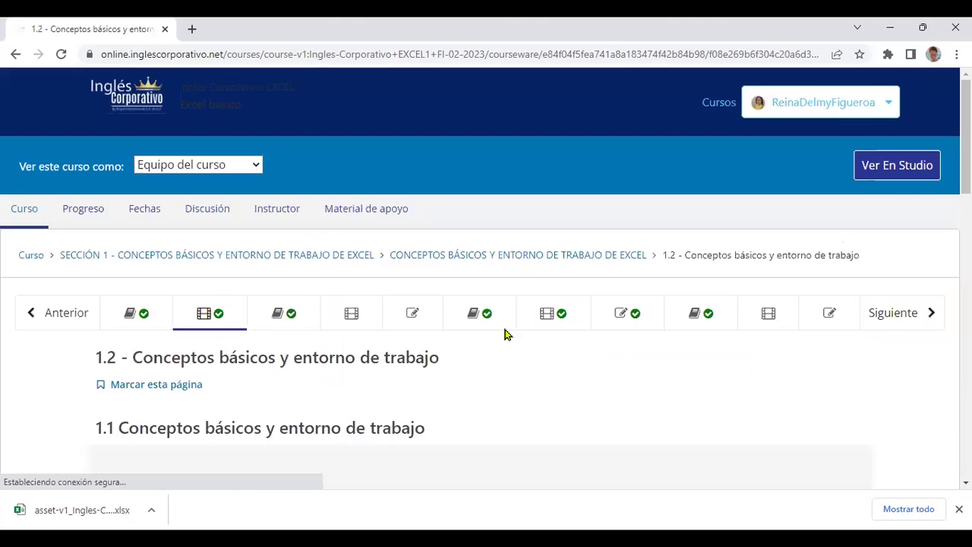
{"action": "scroll", "coordinate": [471, 374], "scroll_direction": "down", "scroll_amount": 5}
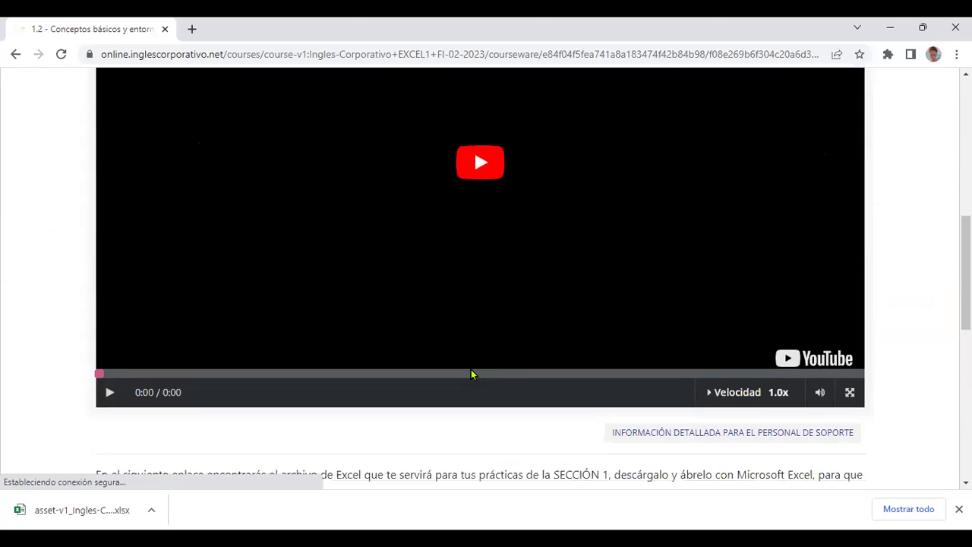
{"action": "scroll", "coordinate": [471, 374], "scroll_direction": "down", "scroll_amount": 4}
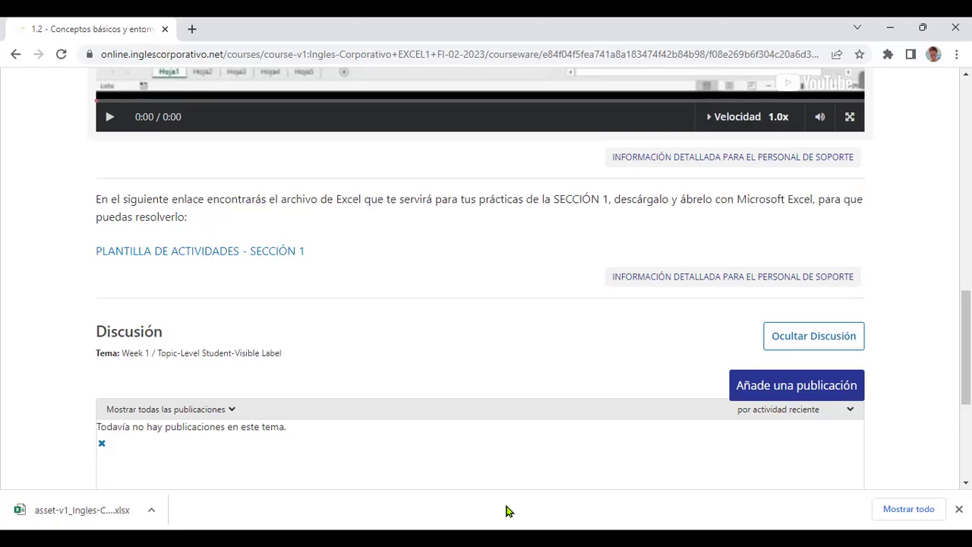
{"action": "left_click", "coordinate": [38, 507]}
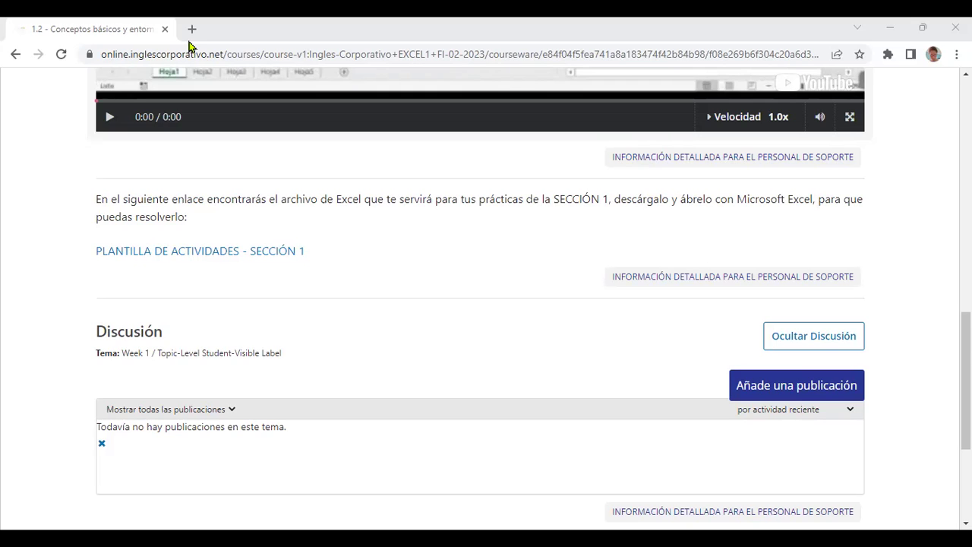
Search for whatsapp web in a new browser tab and open the WhatsApp Web site
{"action": "key", "text": "ctrl+t"}
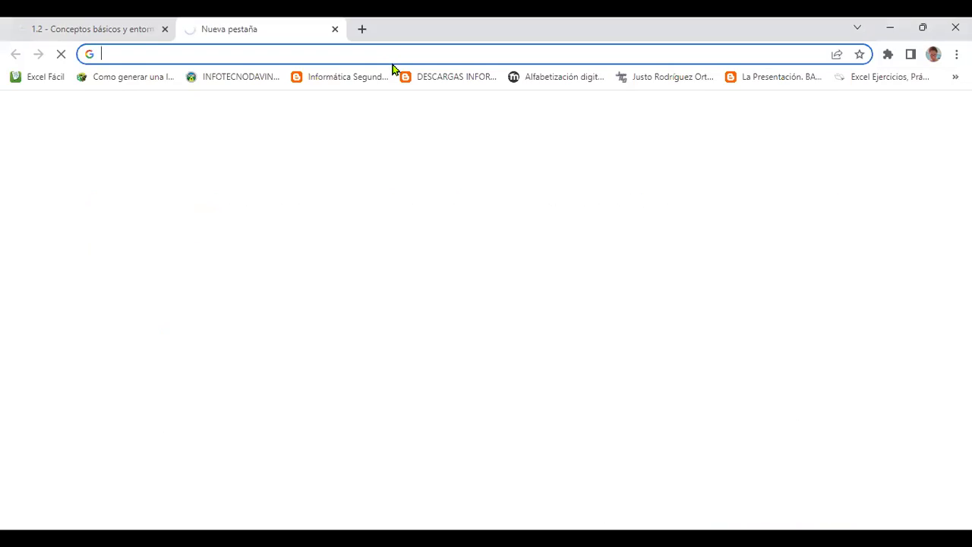
{"action": "type", "text": "whats"}
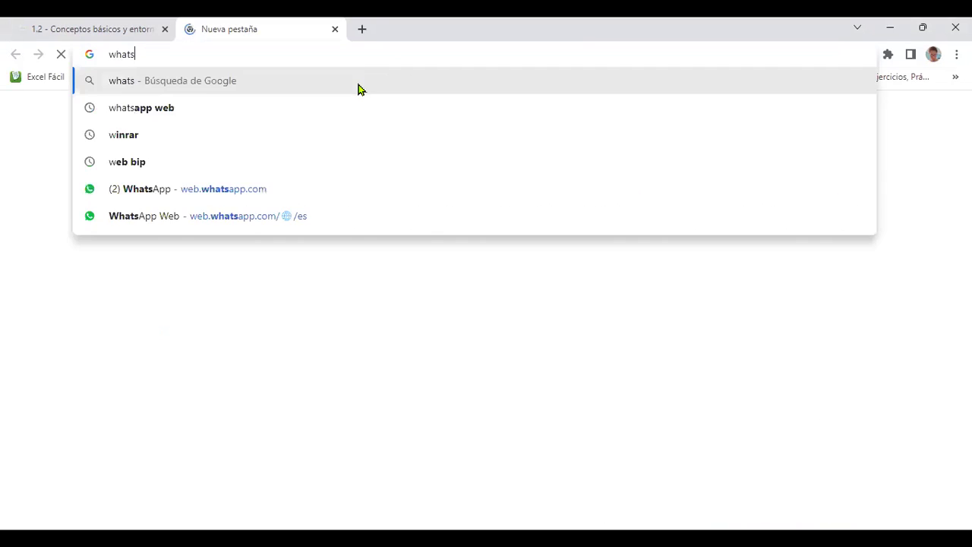
{"action": "left_click", "coordinate": [173, 113]}
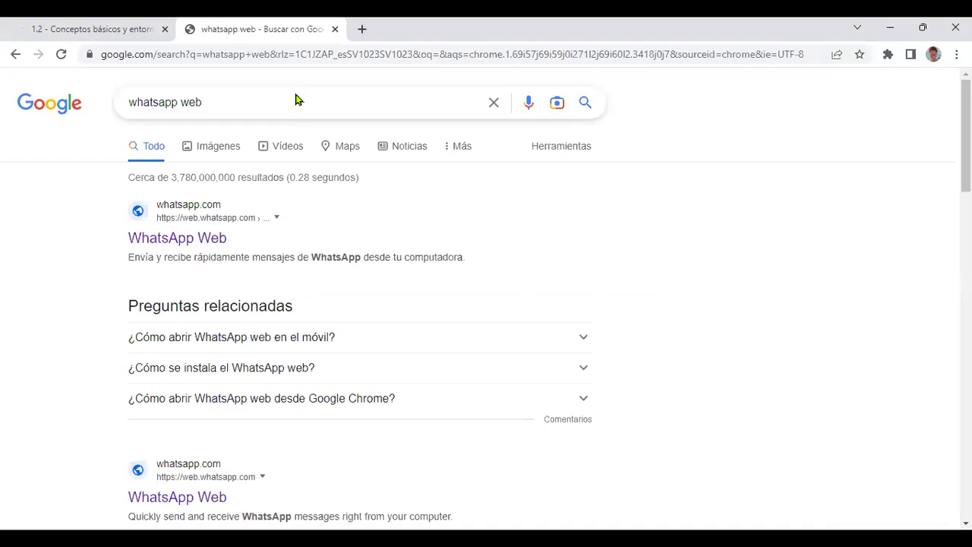
{"action": "left_click", "coordinate": [214, 241]}
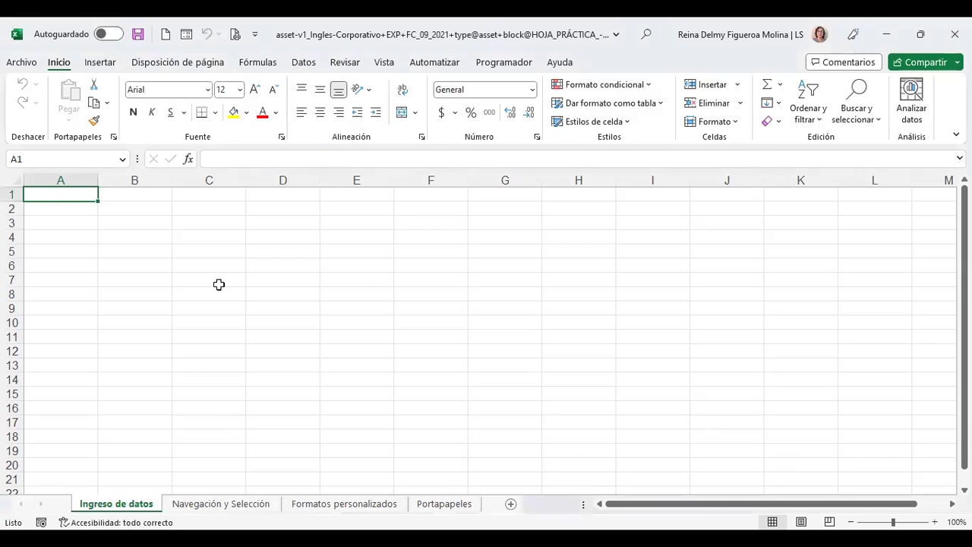
Set the font size of the whole Ingreso de datos sheet to 16 and the zoom to 120%
{"action": "left_click", "coordinate": [14, 182]}
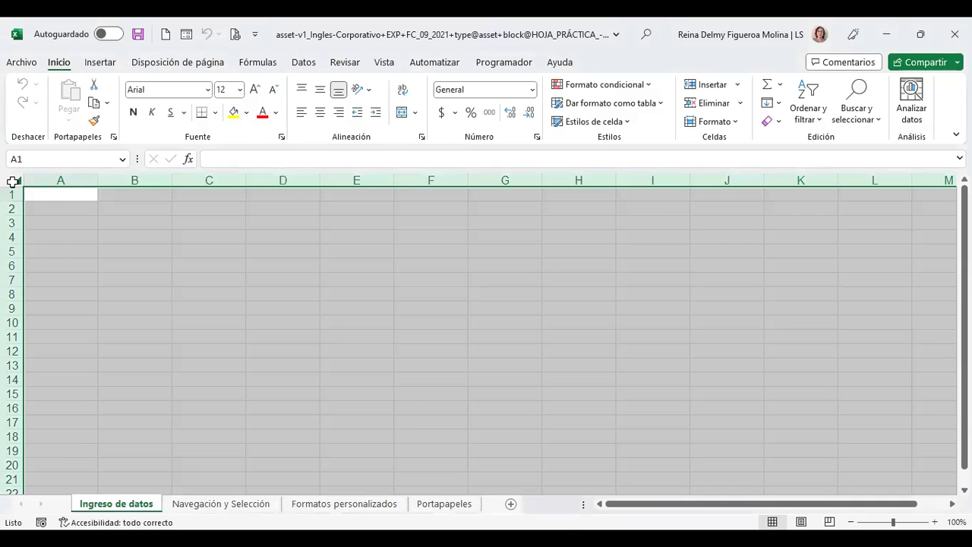
{"action": "left_click", "coordinate": [254, 91]}
{"action": "left_click", "coordinate": [255, 91]}
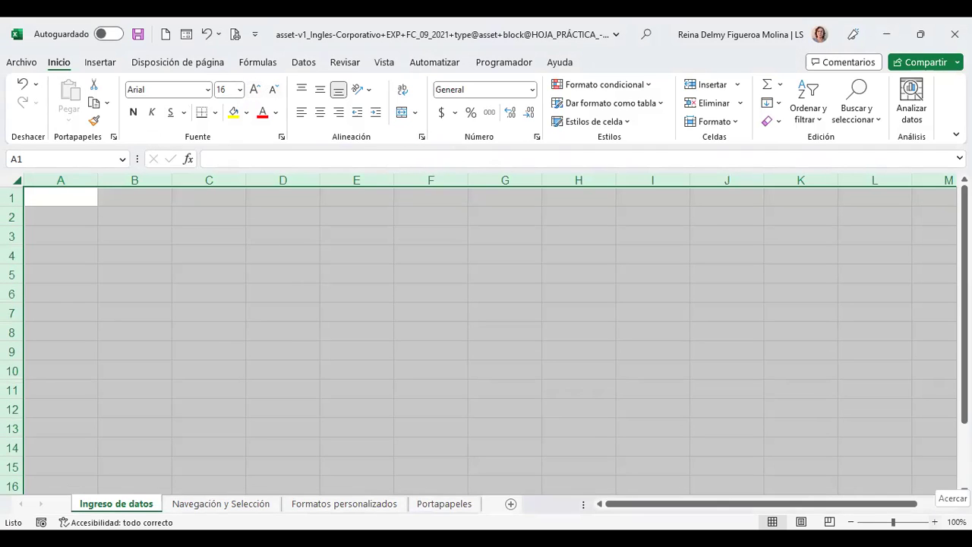
{"action": "left_click", "coordinate": [935, 522]}
{"action": "left_click", "coordinate": [935, 522]}
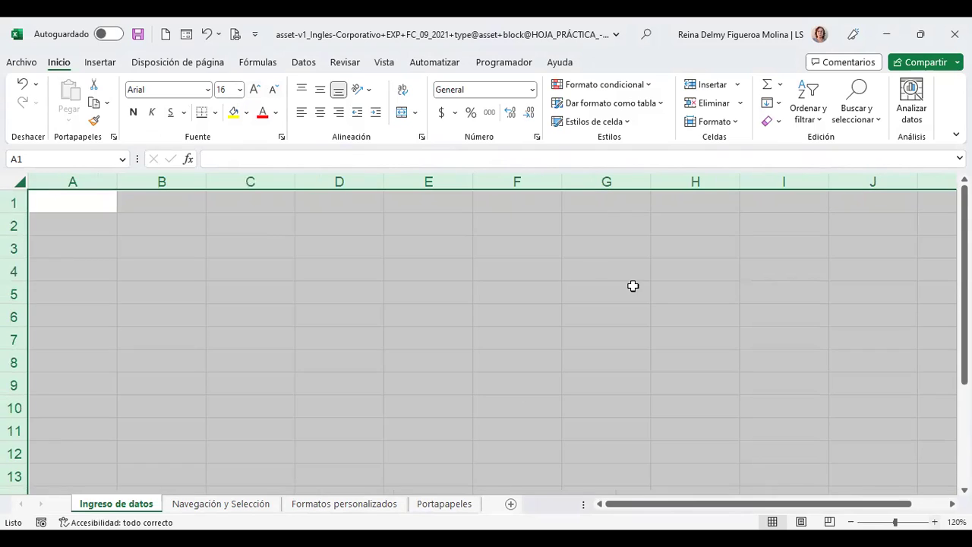
{"action": "key", "text": "ctrl+Home"}
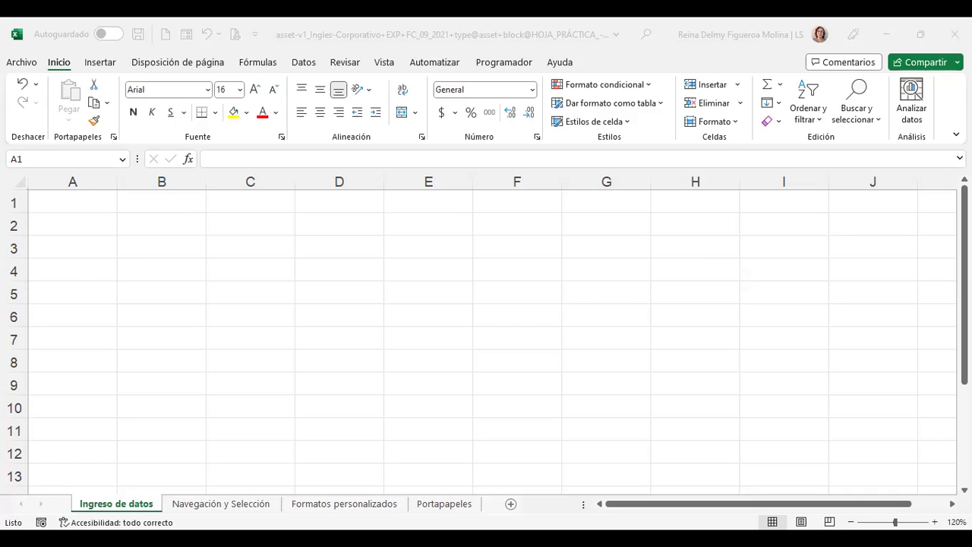
Enter 1995 in cell A1, 1.995 in A2 and 1995,12 in A3 of the Ingreso de datos sheet
{"action": "left_click", "coordinate": [94, 198]}
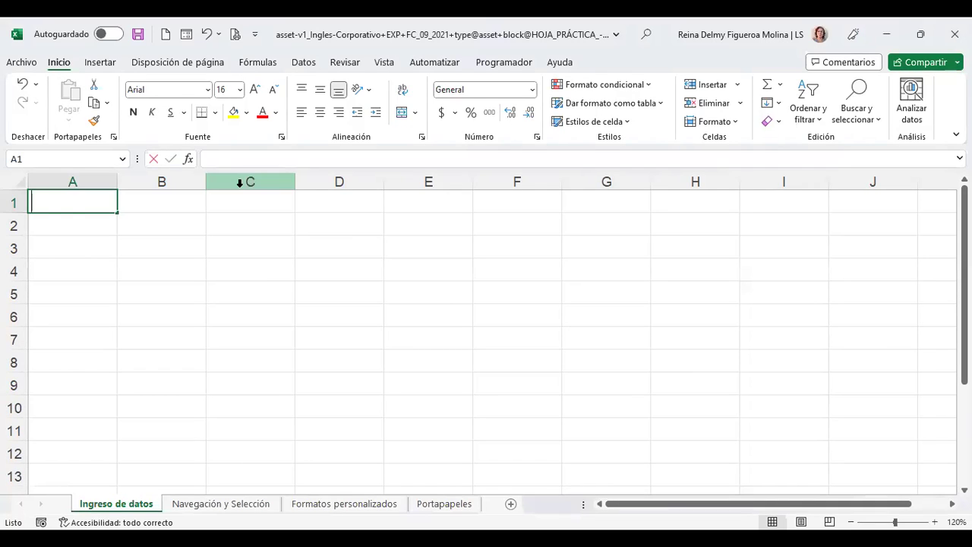
{"action": "type", "text": "1995"}
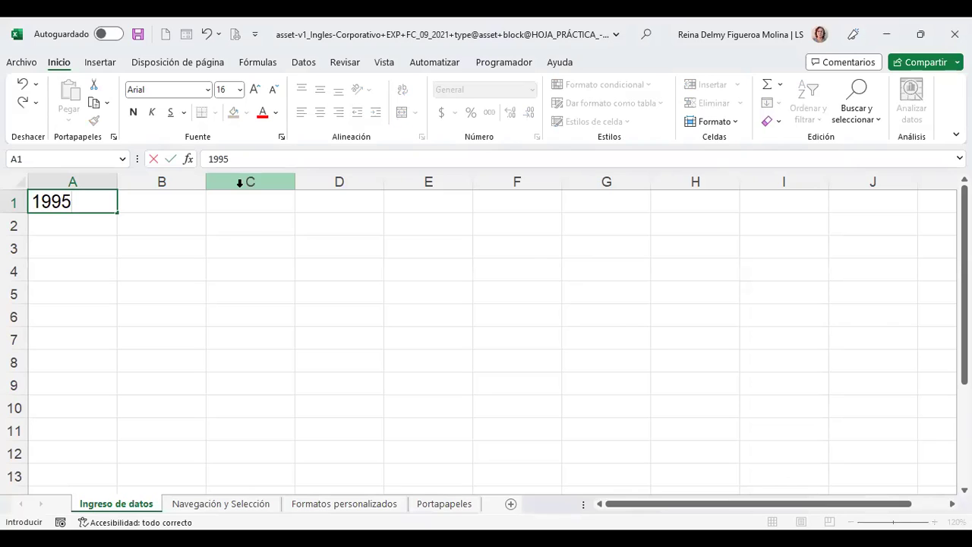
{"action": "key", "text": "Return"}
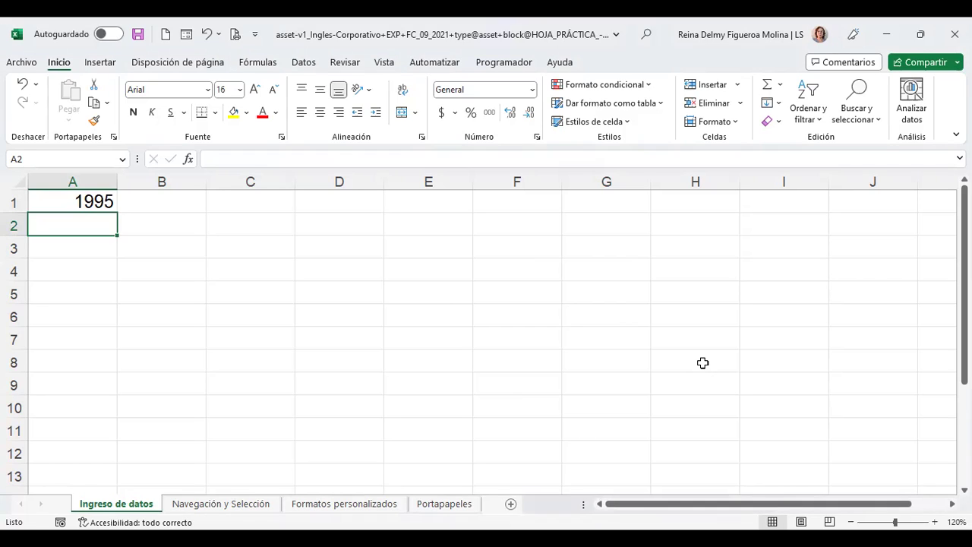
{"action": "type", "text": "1.995"}
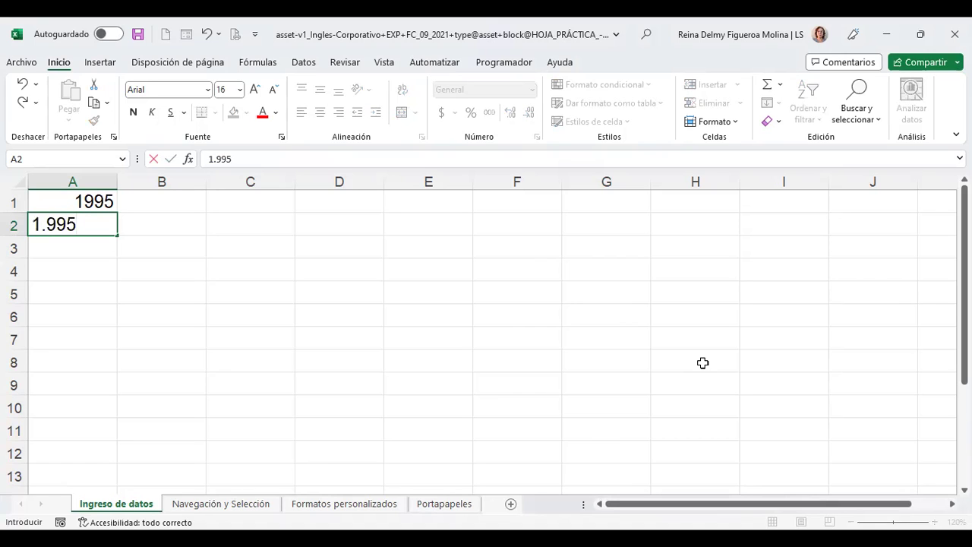
{"action": "key", "text": "Return"}
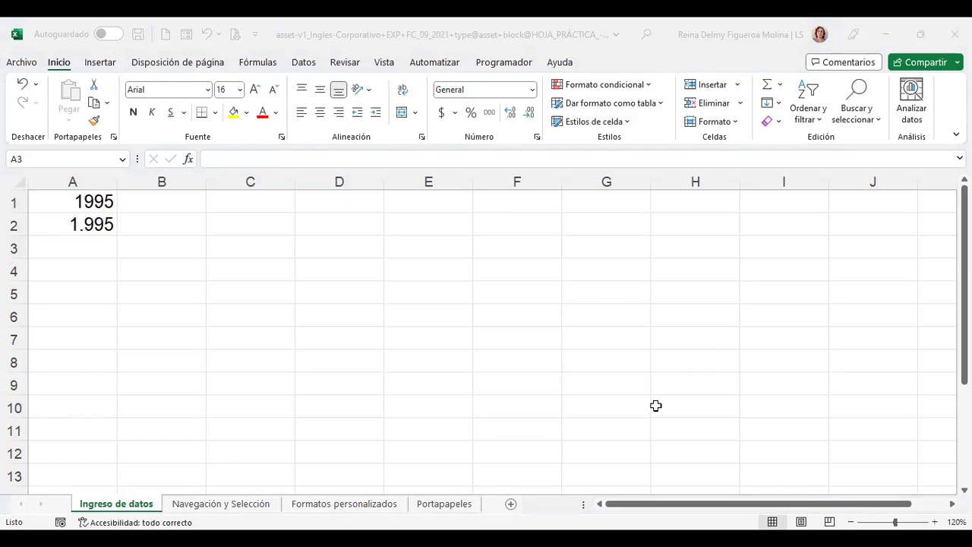
{"action": "type", "text": "1995,12"}
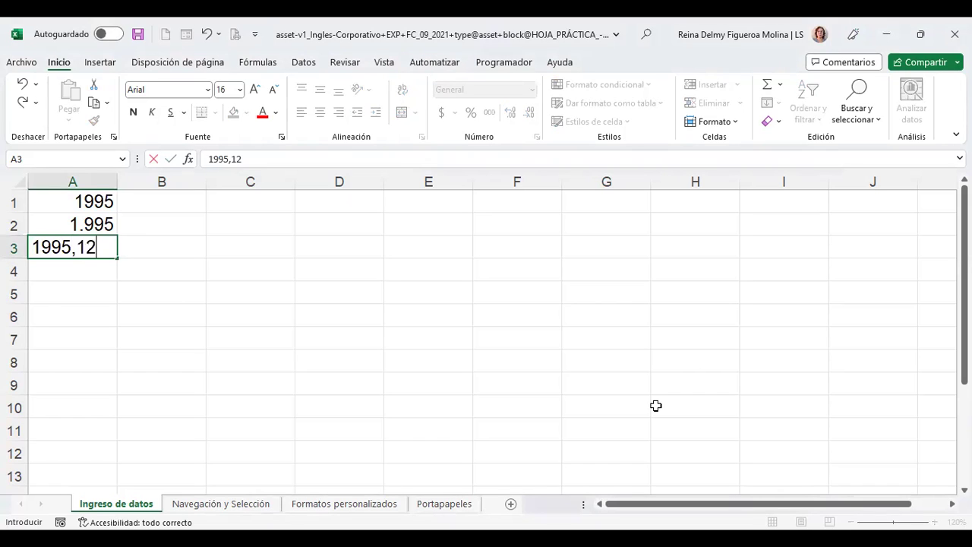
{"action": "key", "text": "Return"}
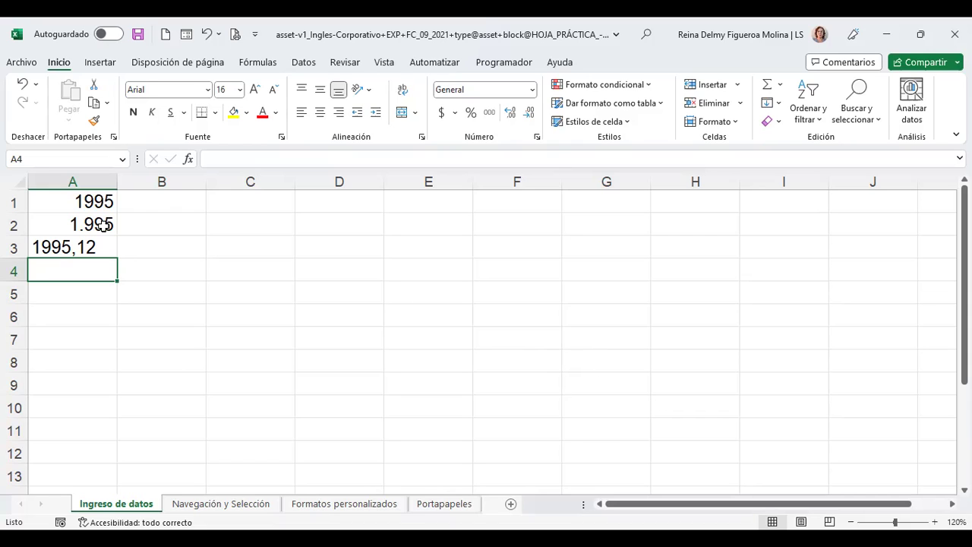
Open the Excel options and look through the General and Fórmulas settings
{"action": "left_click", "coordinate": [25, 64]}
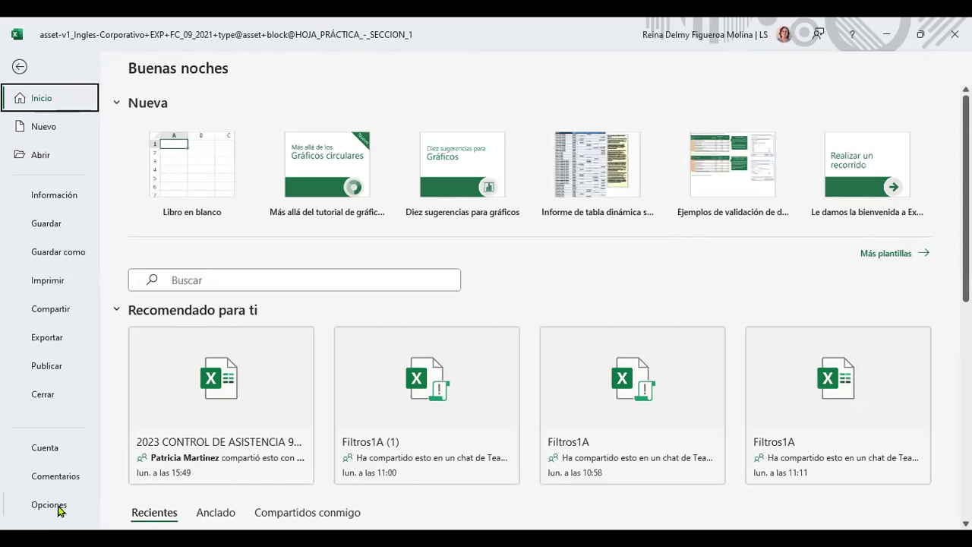
{"action": "key", "text": "Escape"}
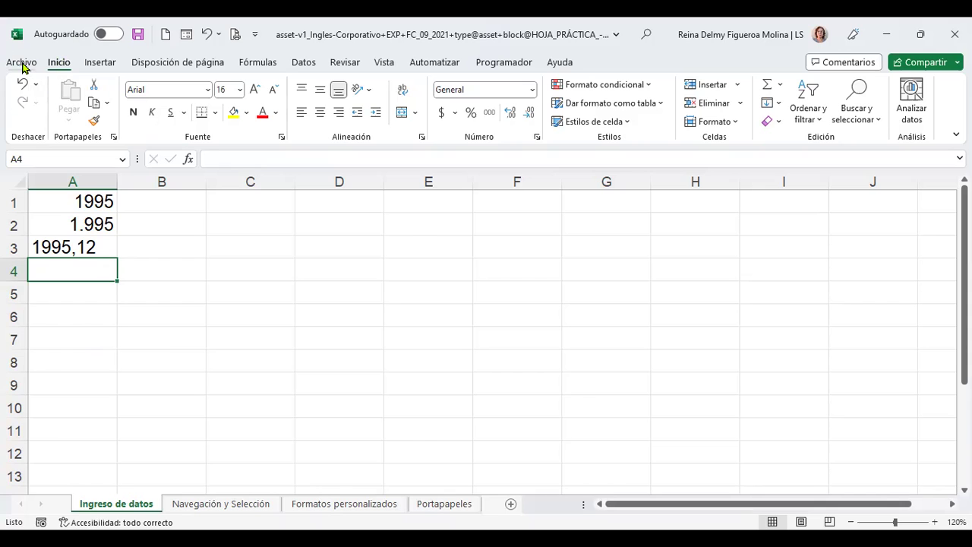
{"action": "left_click", "coordinate": [21, 65]}
{"action": "left_click", "coordinate": [50, 504]}
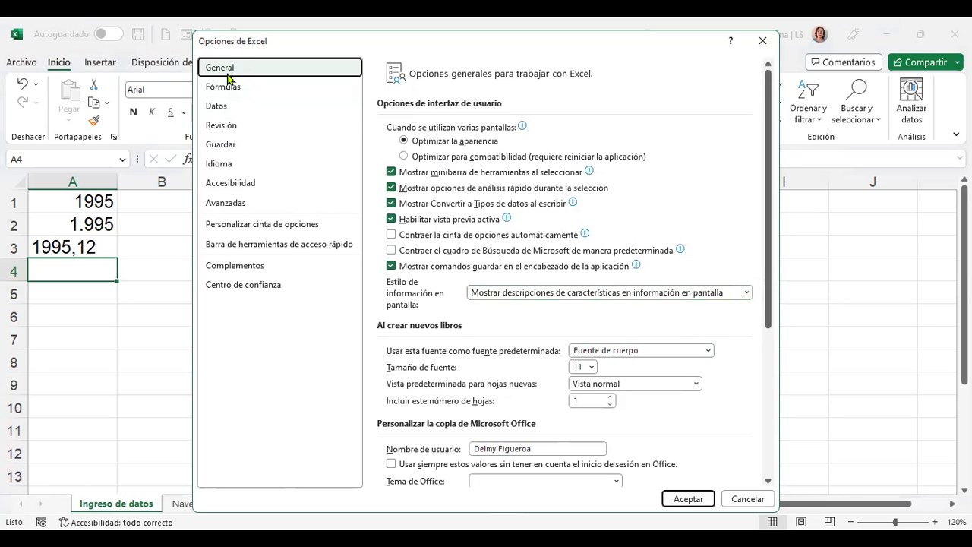
{"action": "scroll", "coordinate": [676, 374], "scroll_direction": "down", "scroll_amount": 3}
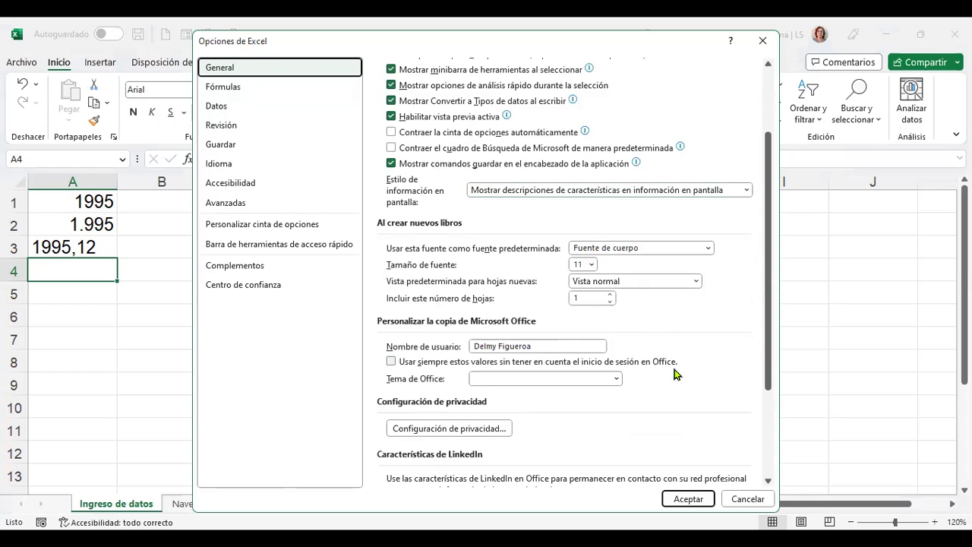
{"action": "scroll", "coordinate": [676, 374], "scroll_direction": "down", "scroll_amount": 2}
{"action": "scroll", "coordinate": [676, 374], "scroll_direction": "down", "scroll_amount": 2}
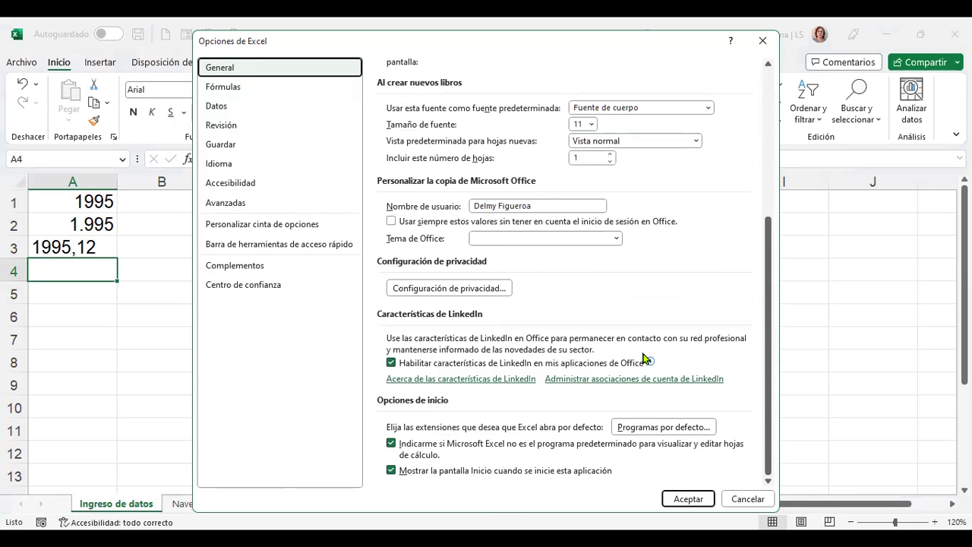
{"action": "left_click", "coordinate": [230, 89]}
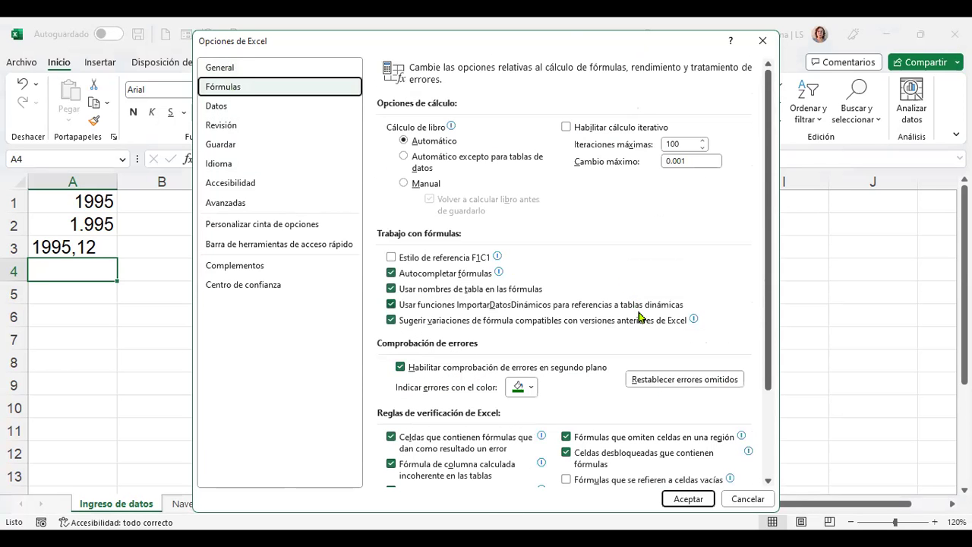
{"action": "scroll", "coordinate": [651, 312], "scroll_direction": "down", "scroll_amount": 3}
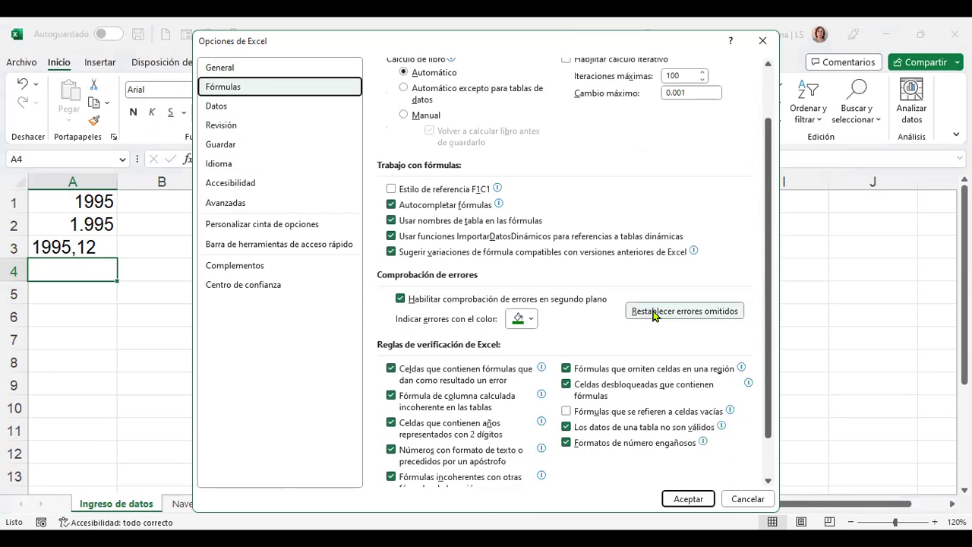
Look through the Datos, Revisión, Guardar, Idioma and Accesibilidad settings in the Excel options
{"action": "left_click", "coordinate": [218, 105]}
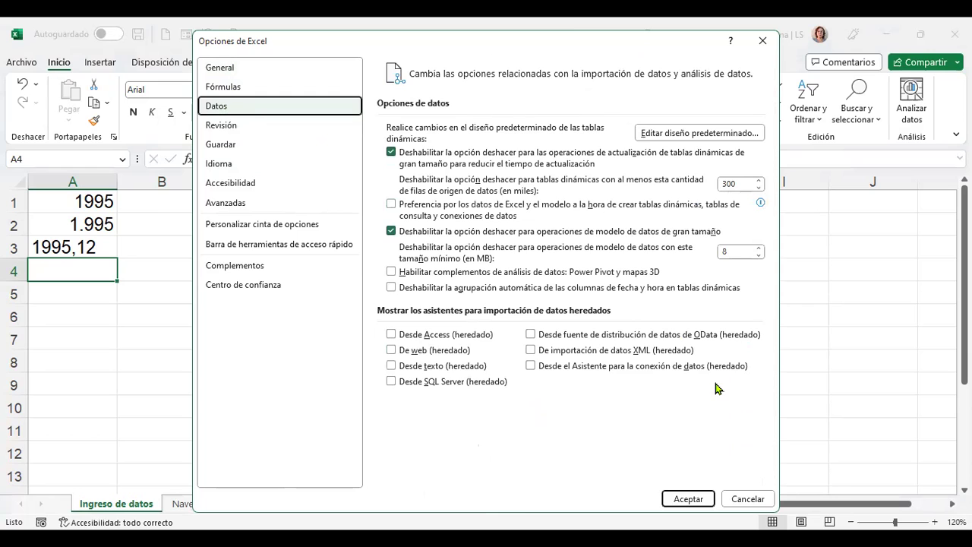
{"action": "left_click", "coordinate": [228, 126]}
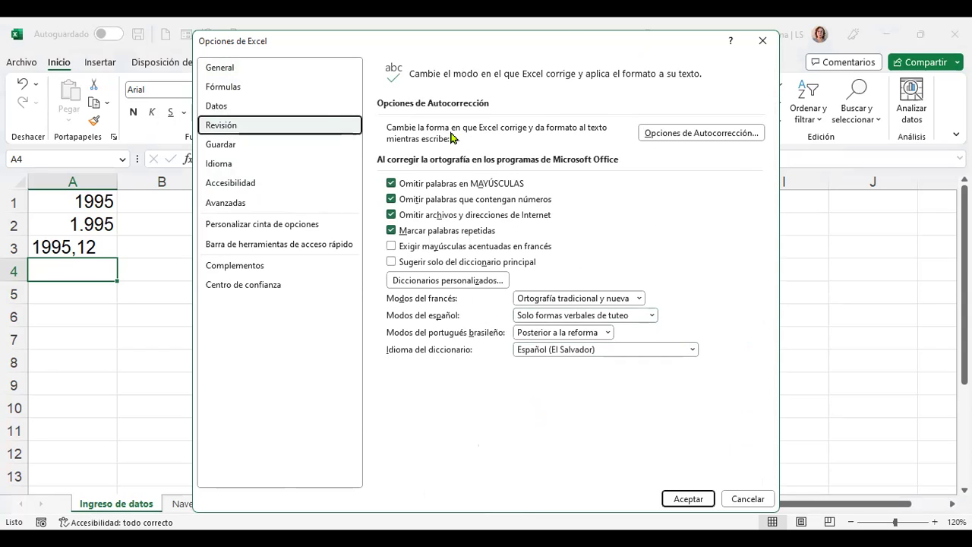
{"action": "left_click", "coordinate": [211, 145]}
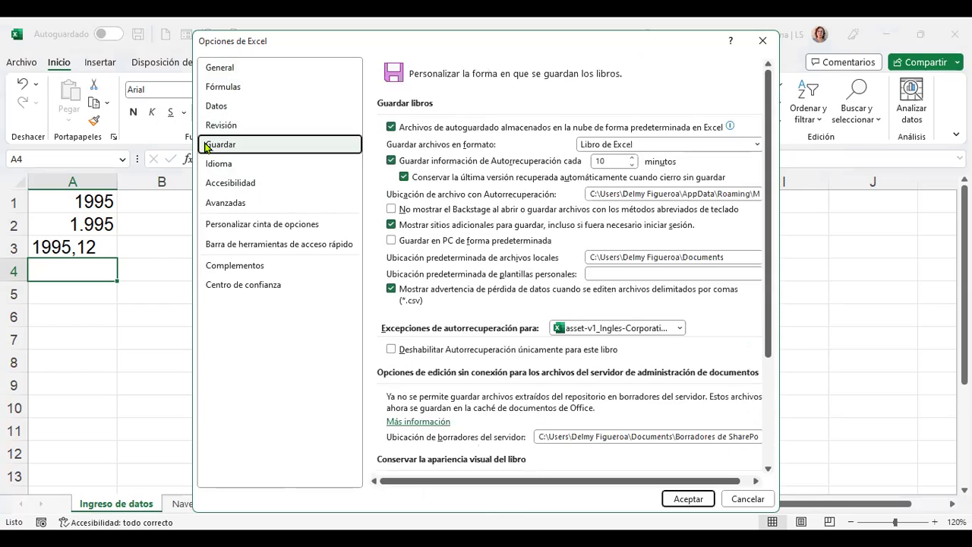
{"action": "scroll", "coordinate": [720, 329], "scroll_direction": "down", "scroll_amount": 5}
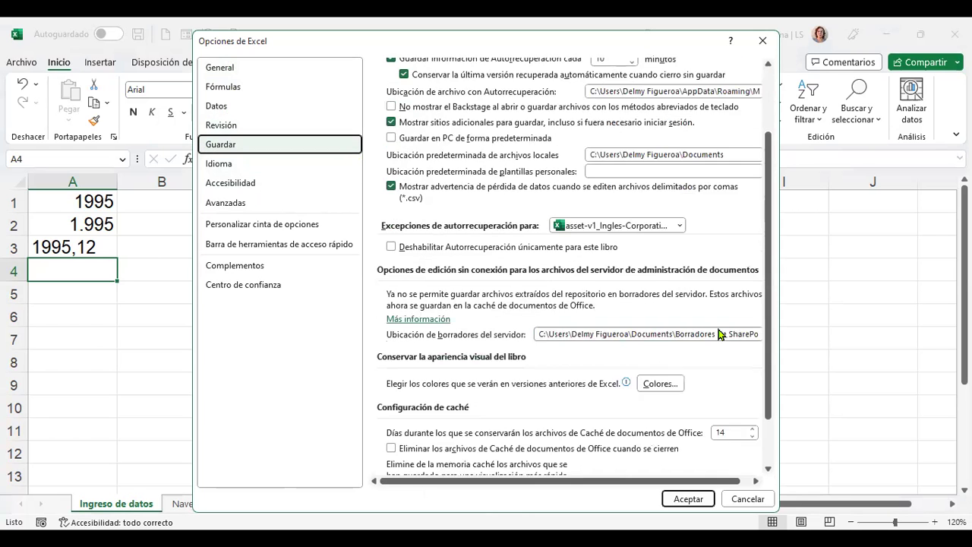
{"action": "left_click", "coordinate": [218, 163]}
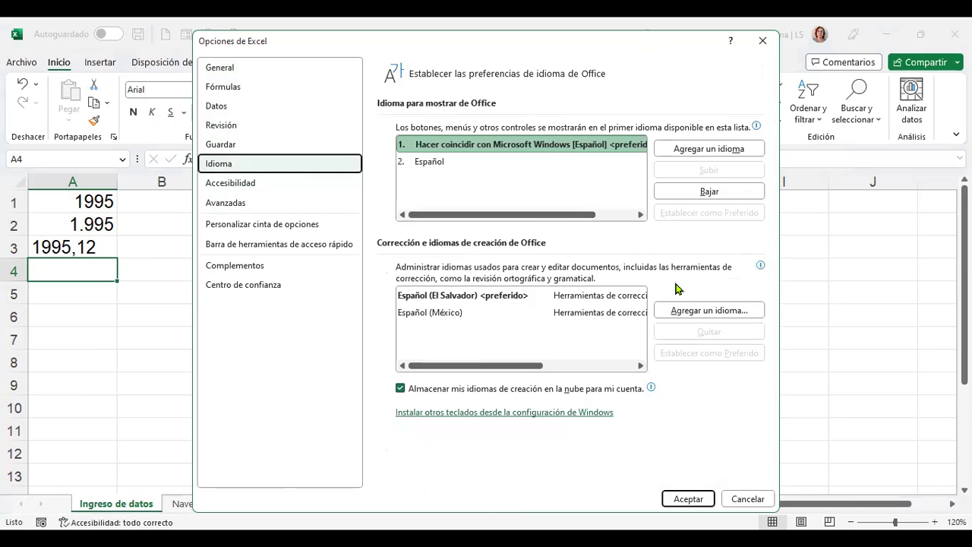
{"action": "left_click", "coordinate": [240, 185]}
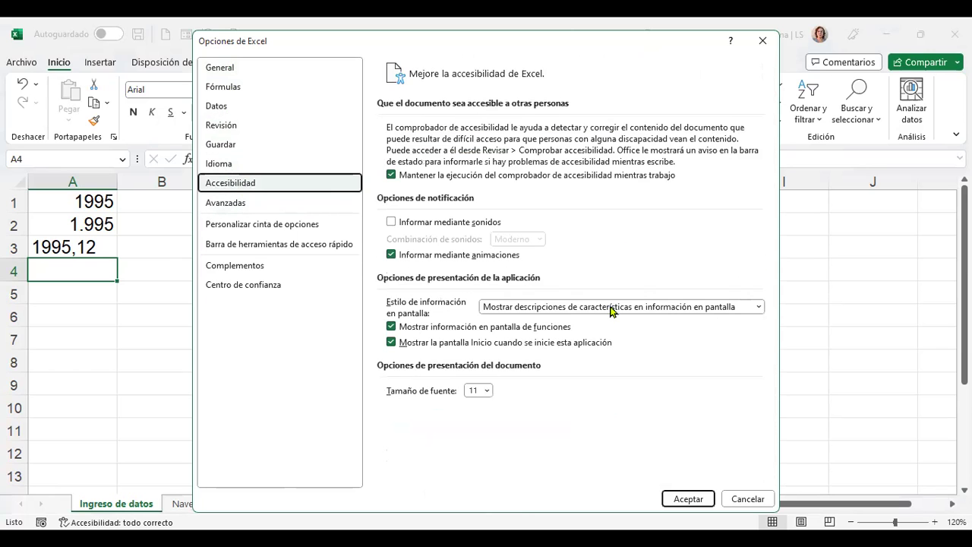
Examine the Avanzadas settings from the editing options down to Lotus compatibility, including the decimal and thousands separators
{"action": "left_click", "coordinate": [238, 202]}
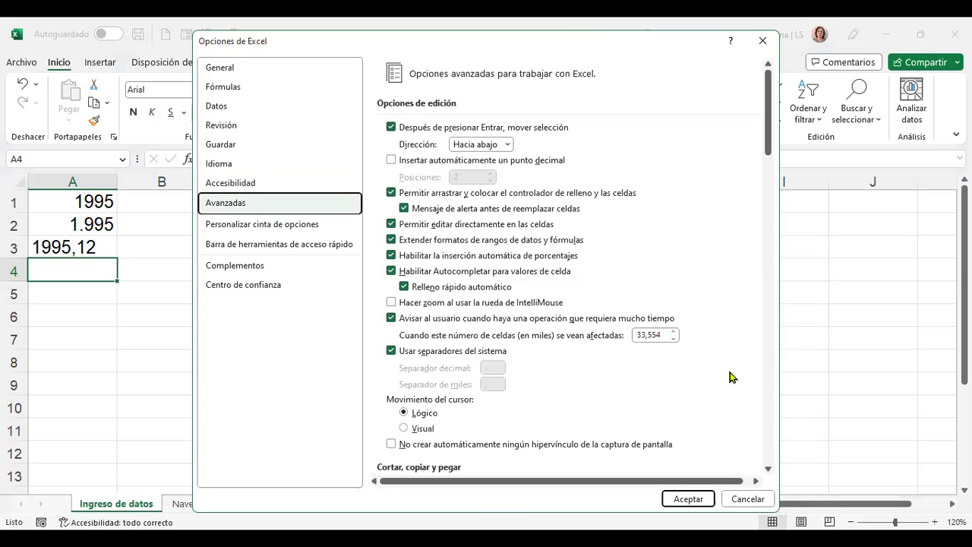
{"action": "scroll", "coordinate": [731, 367], "scroll_direction": "down", "scroll_amount": 3}
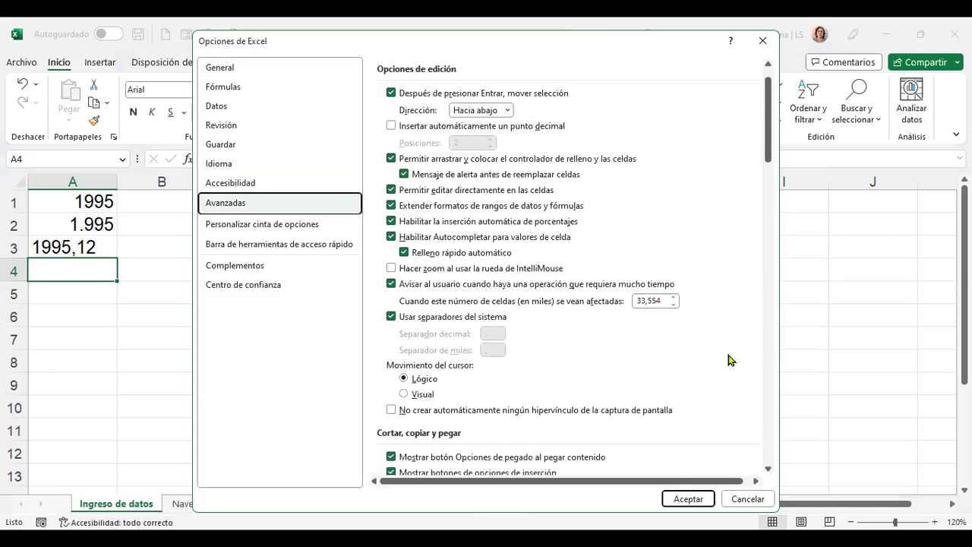
{"action": "scroll", "coordinate": [730, 360], "scroll_direction": "down", "scroll_amount": 9}
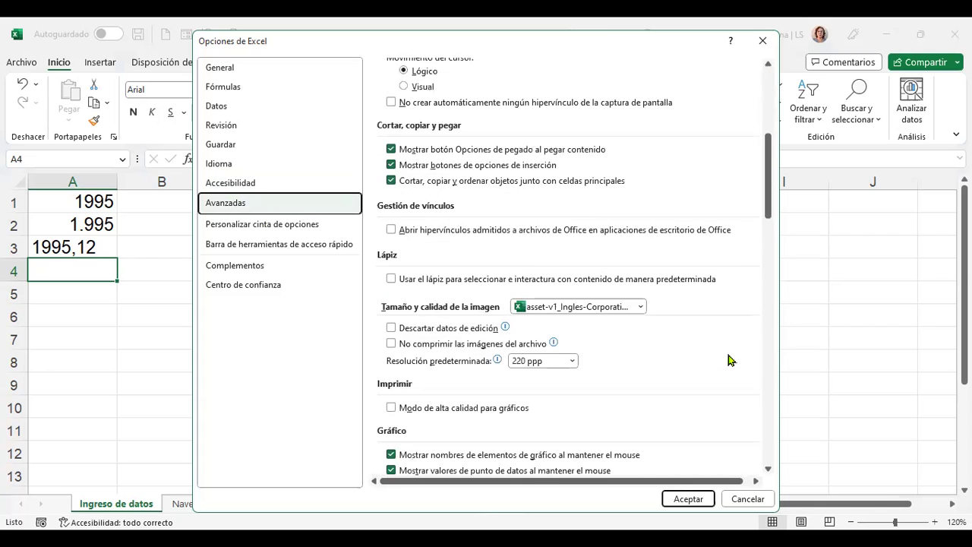
{"action": "scroll", "coordinate": [728, 360], "scroll_direction": "down", "scroll_amount": 7}
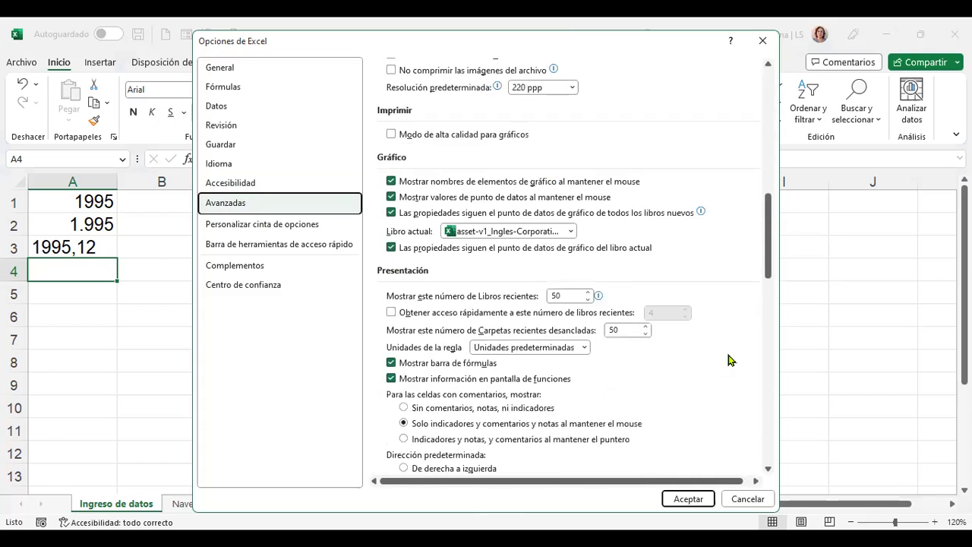
{"action": "scroll", "coordinate": [728, 360], "scroll_direction": "down", "scroll_amount": 8}
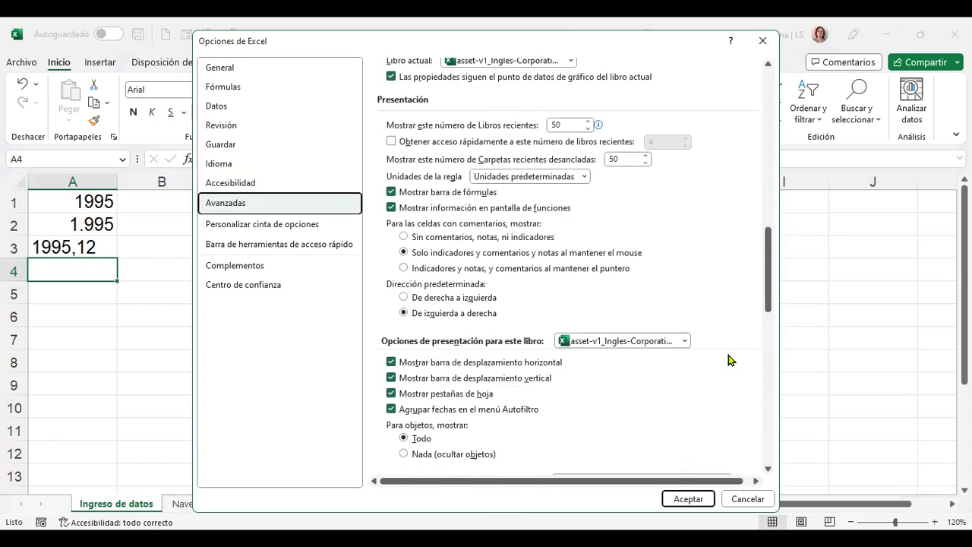
{"action": "scroll", "coordinate": [728, 359], "scroll_direction": "down", "scroll_amount": 11}
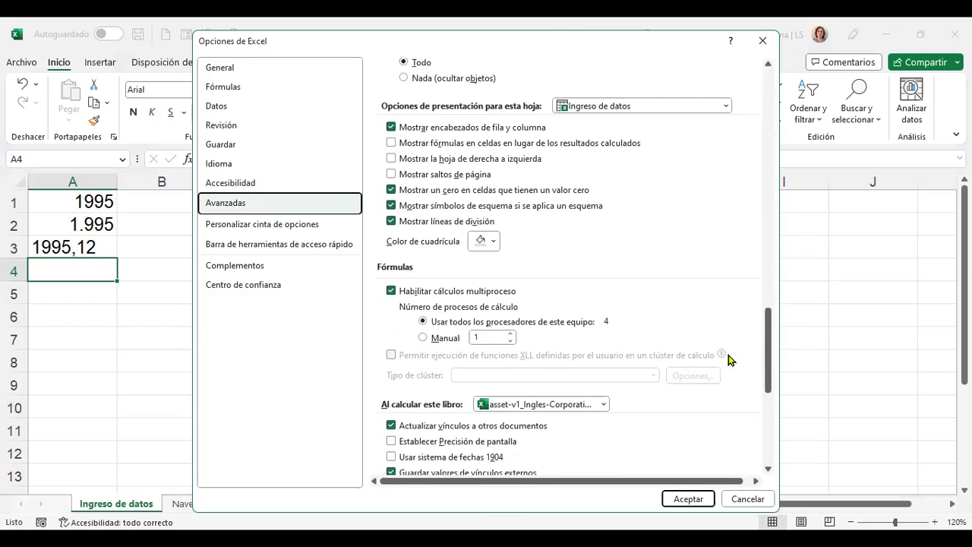
{"action": "scroll", "coordinate": [728, 360], "scroll_direction": "down", "scroll_amount": 2}
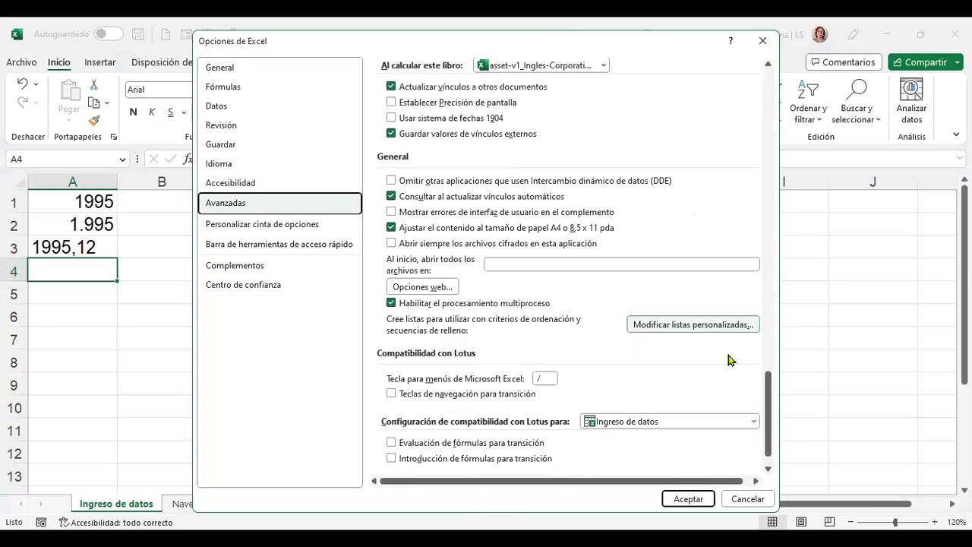
{"action": "scroll", "coordinate": [651, 381], "scroll_direction": "up", "scroll_amount": 5}
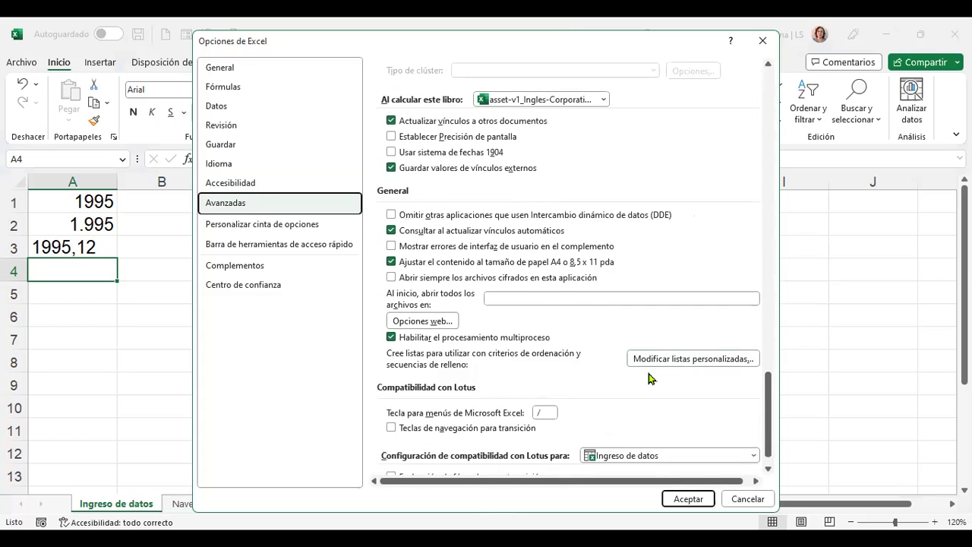
{"action": "scroll", "coordinate": [652, 379], "scroll_direction": "up", "scroll_amount": 3}
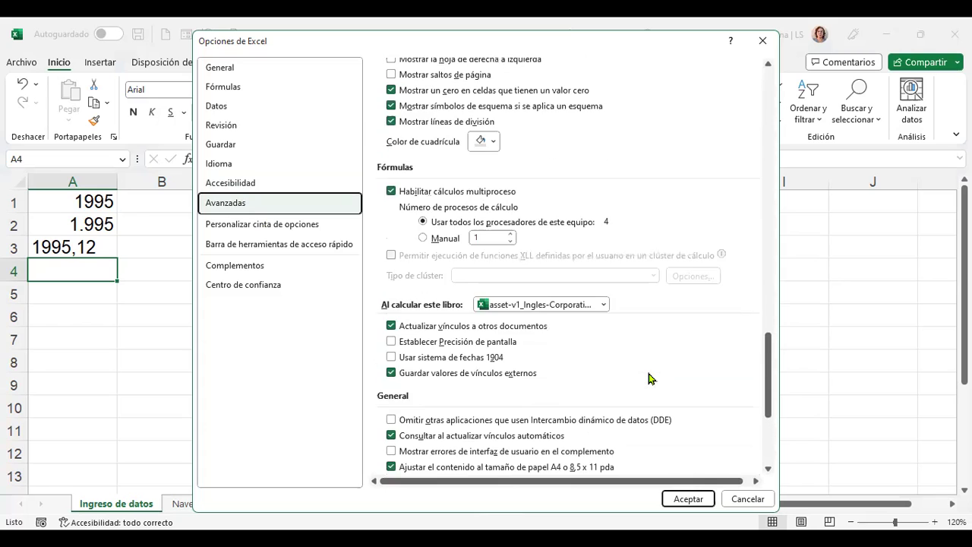
{"action": "scroll", "coordinate": [651, 379], "scroll_direction": "up", "scroll_amount": 9}
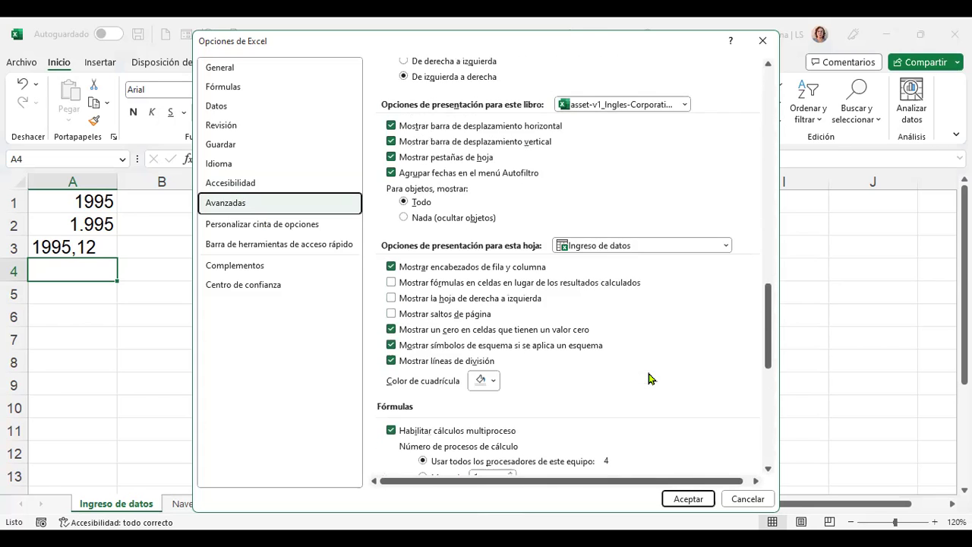
{"action": "scroll", "coordinate": [649, 378], "scroll_direction": "up", "scroll_amount": 4}
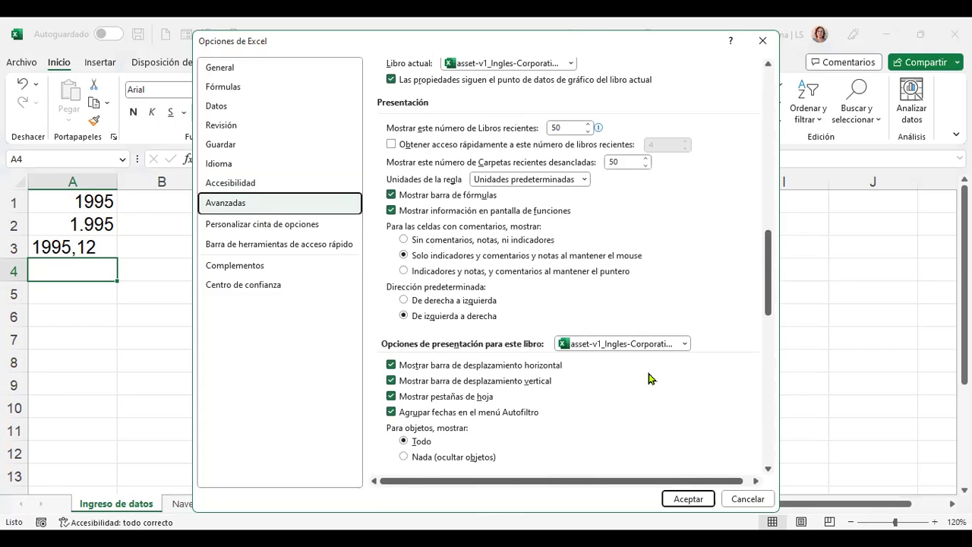
{"action": "scroll", "coordinate": [650, 379], "scroll_direction": "up", "scroll_amount": 4}
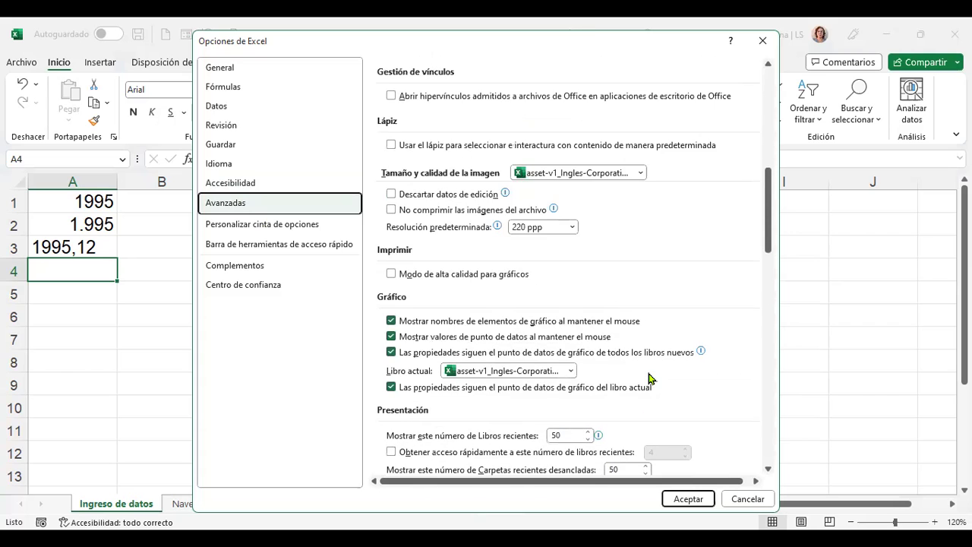
{"action": "scroll", "coordinate": [649, 378], "scroll_direction": "up", "scroll_amount": 8}
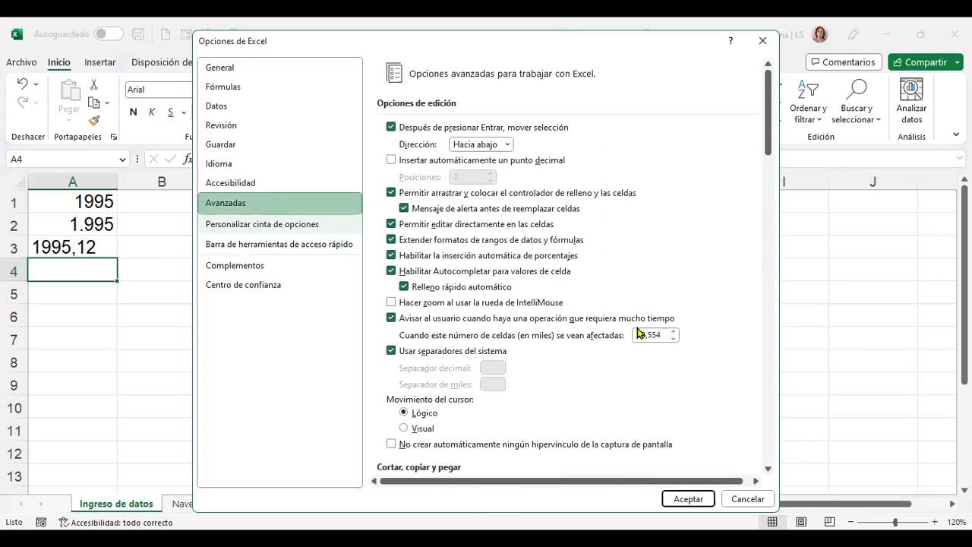
Review the ribbon customization, quick access toolbar, Complementos and Centro de confianza settings, and close the Excel options without changes
{"action": "key", "text": "Down"}
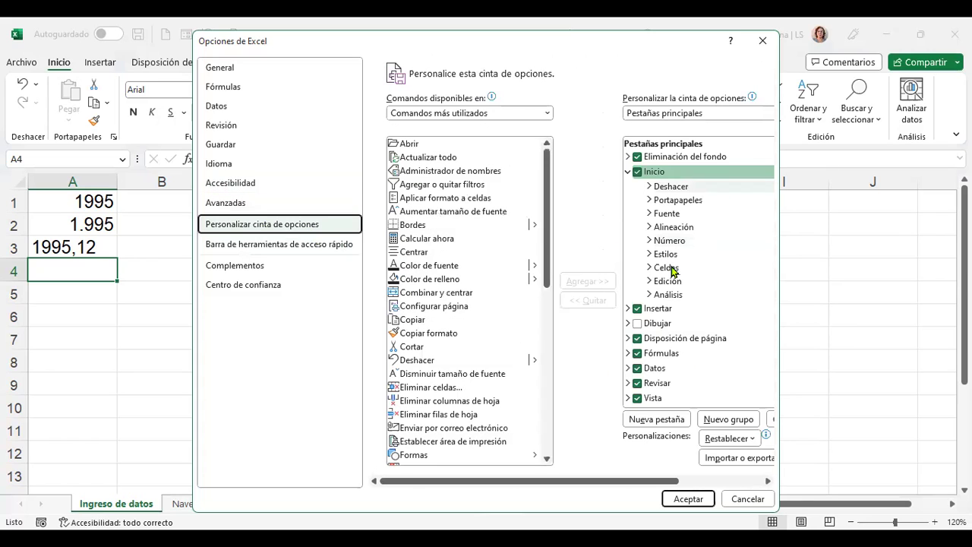
{"action": "left_click", "coordinate": [275, 246]}
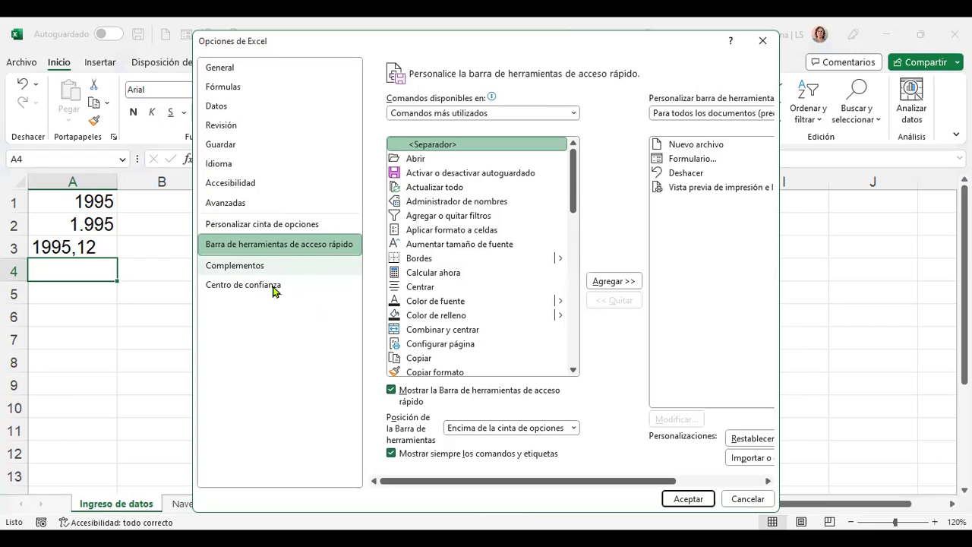
{"action": "left_click", "coordinate": [273, 275]}
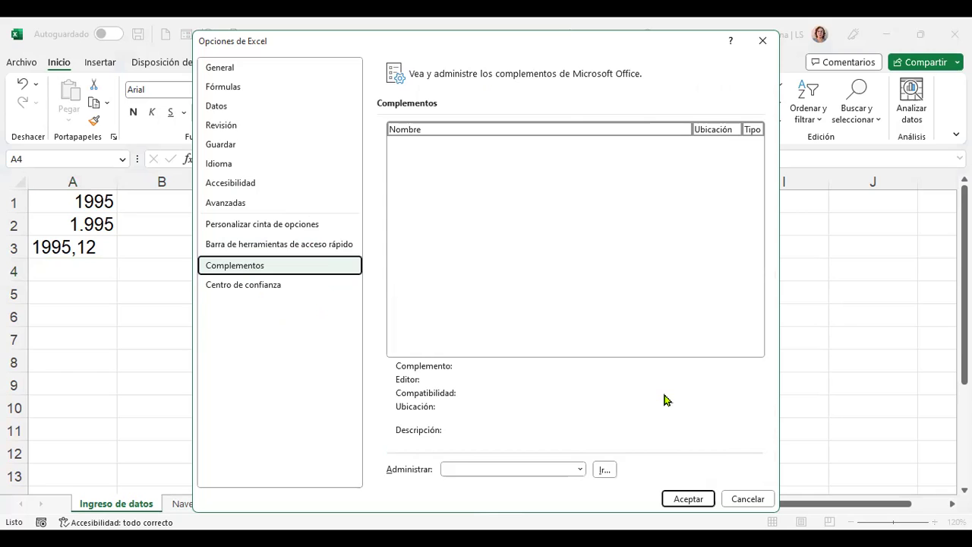
{"action": "key", "text": "Escape"}
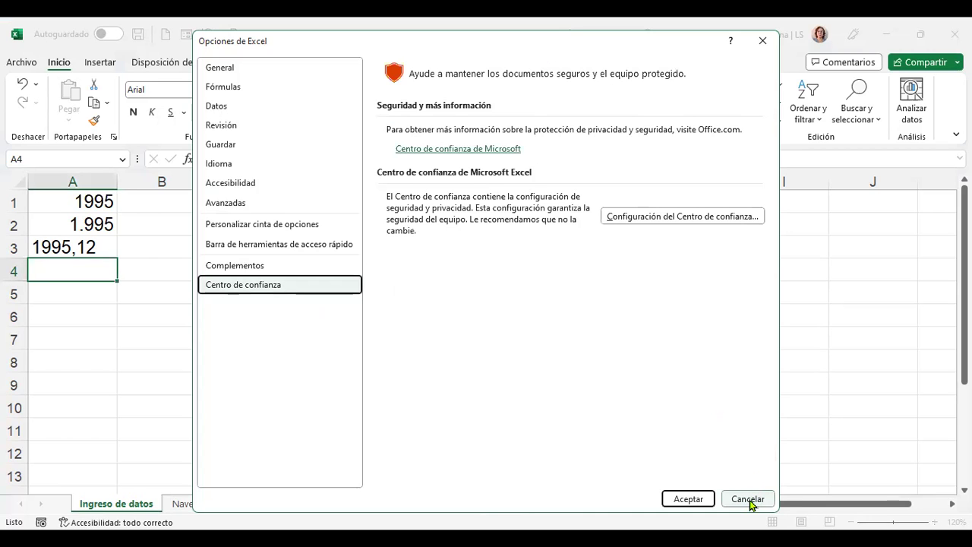
{"action": "left_click", "coordinate": [763, 41]}
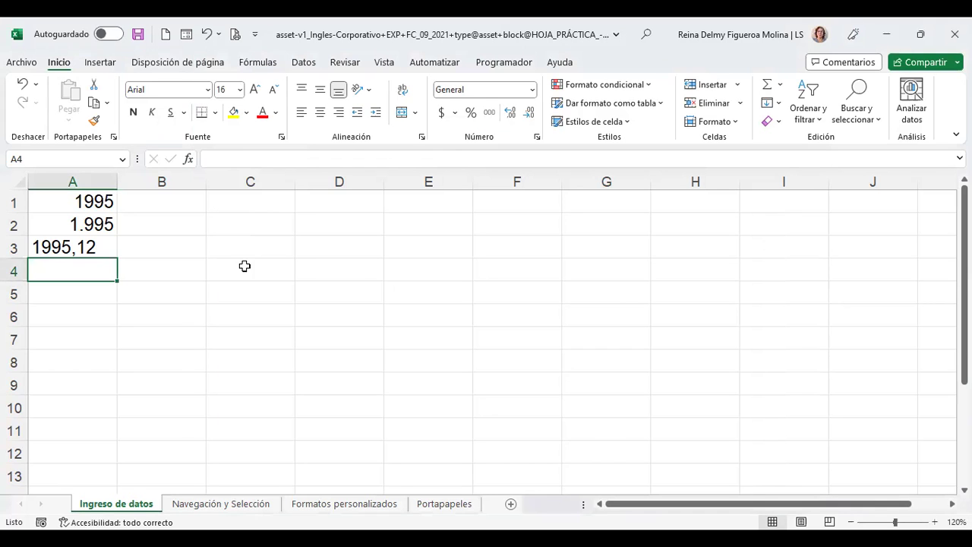
Open the Excel options again
{"action": "left_click", "coordinate": [23, 64]}
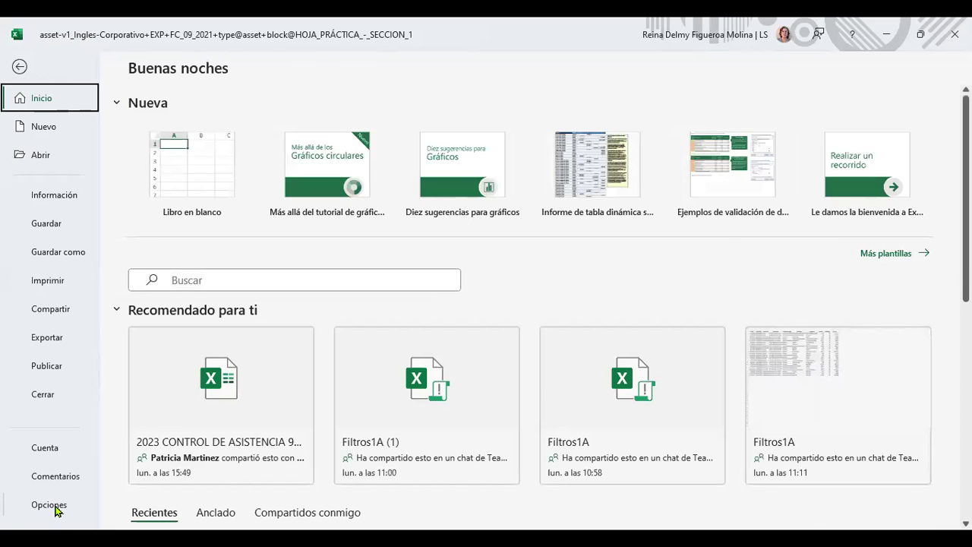
{"action": "left_click", "coordinate": [48, 505]}
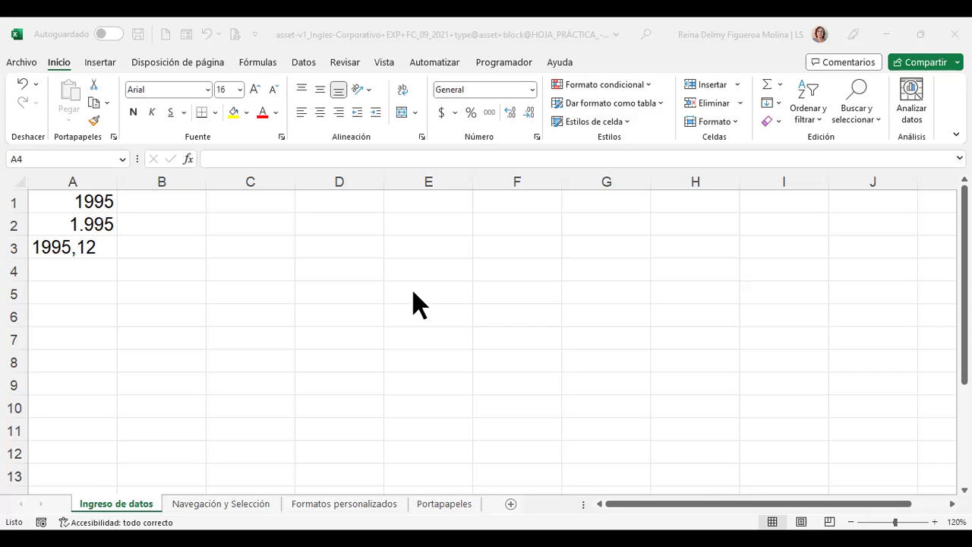
{"action": "type", "text": "12345"}
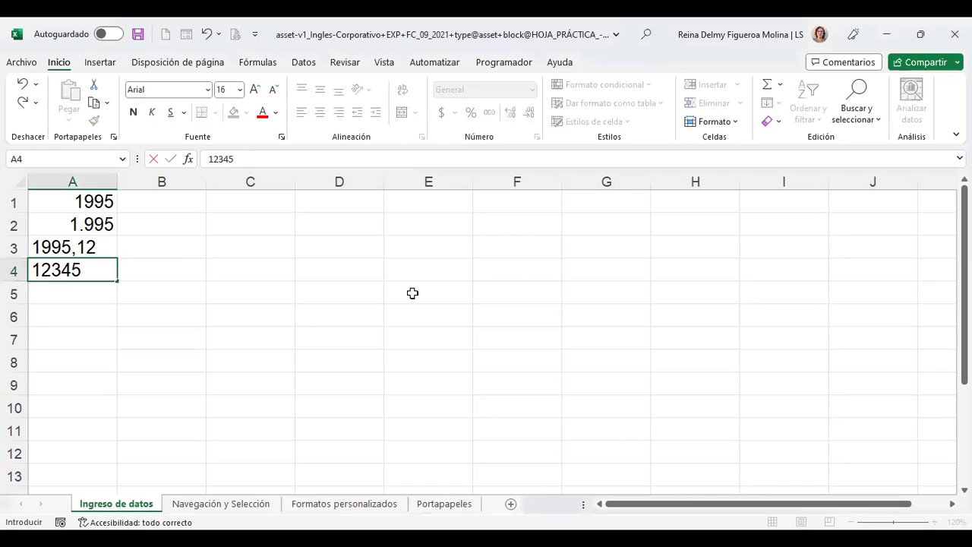
{"action": "type", "text": "678901234"}
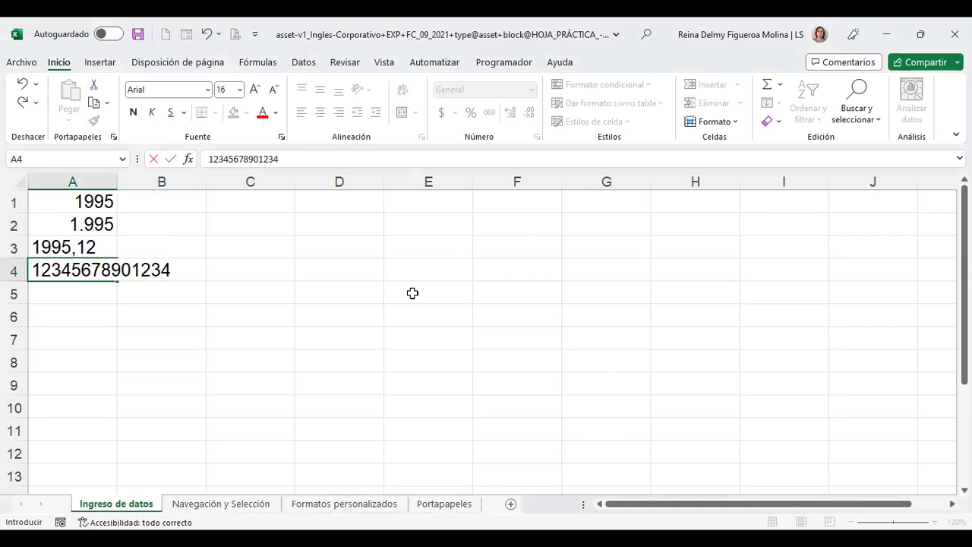
{"action": "key", "text": "Return"}
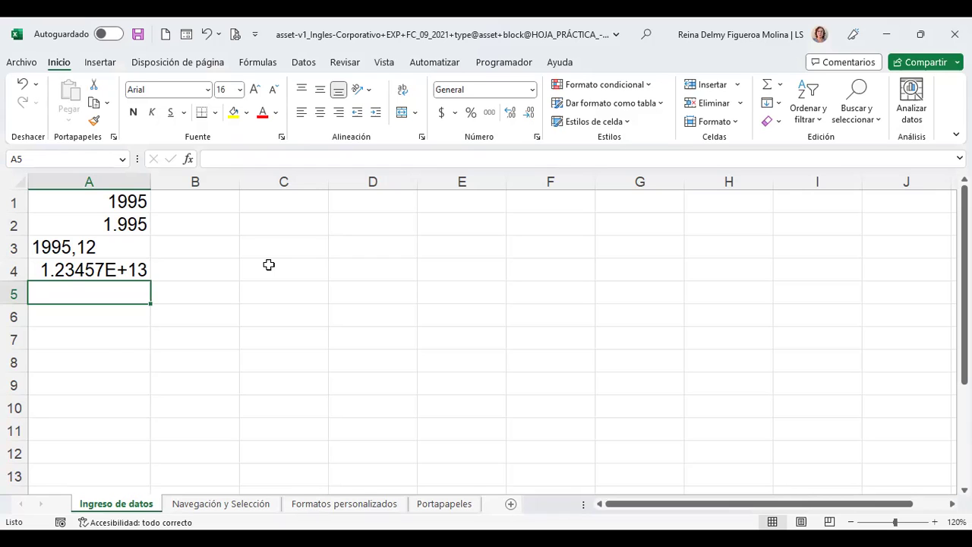
{"action": "left_click", "coordinate": [85, 268]}
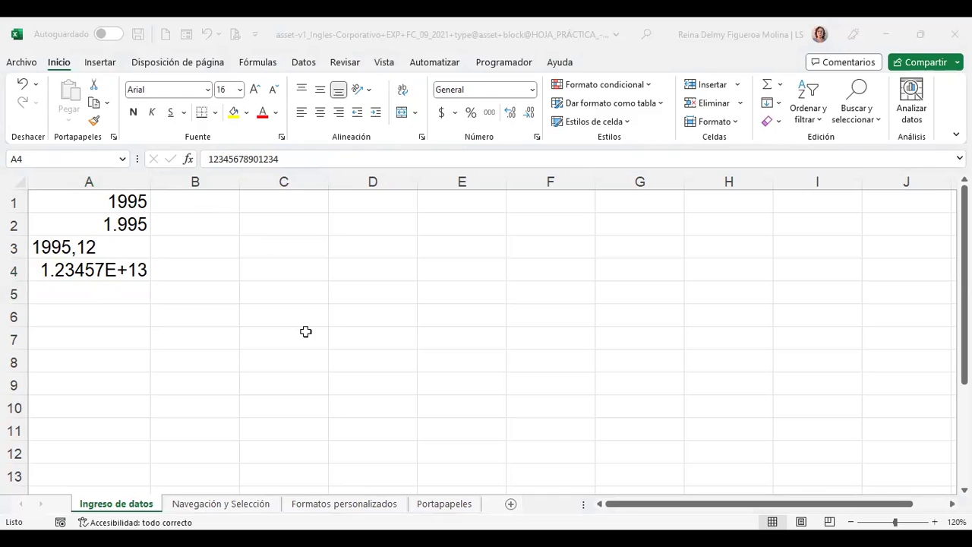
Enter -2950 in cell A5 and (2950) in cell A6, and select A6 to check its stored value
{"action": "left_click", "coordinate": [118, 293]}
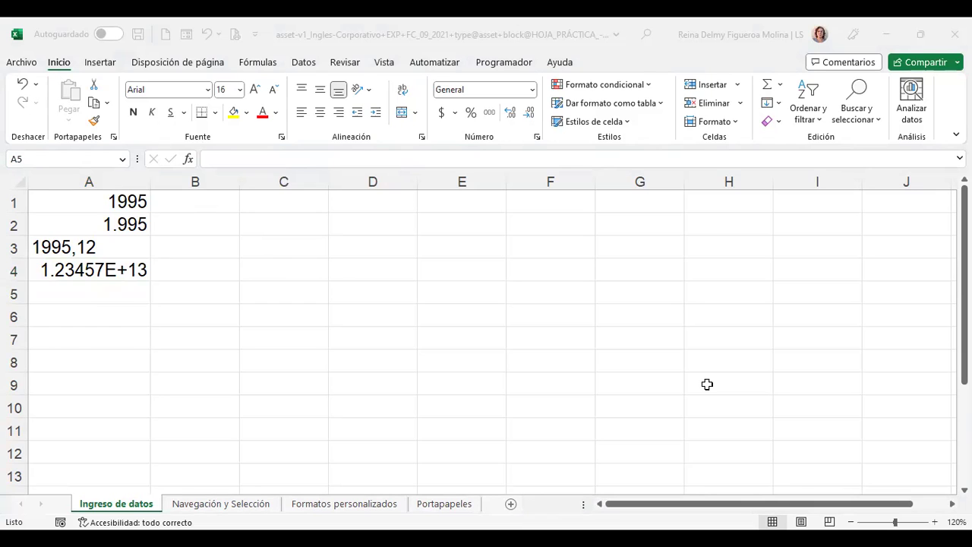
{"action": "type", "text": "-2950"}
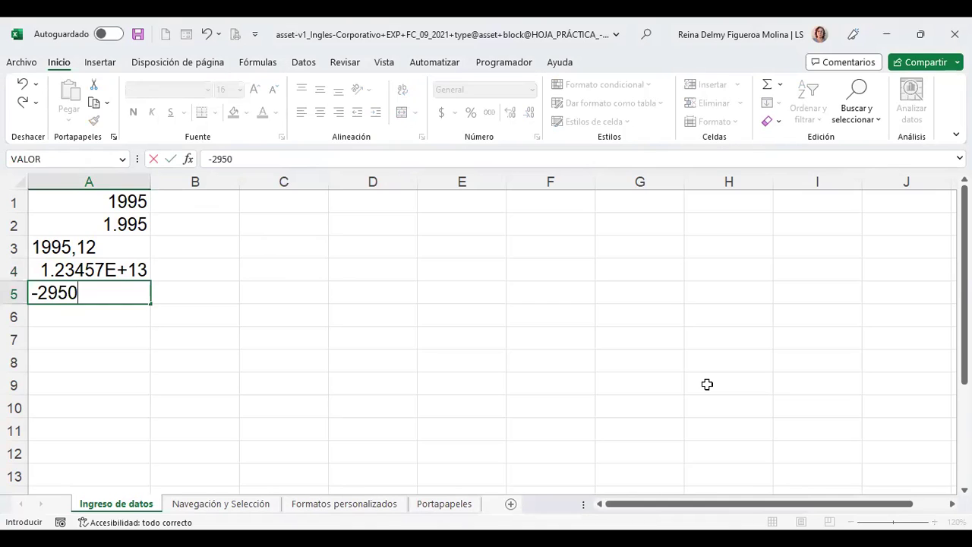
{"action": "key", "text": "Return"}
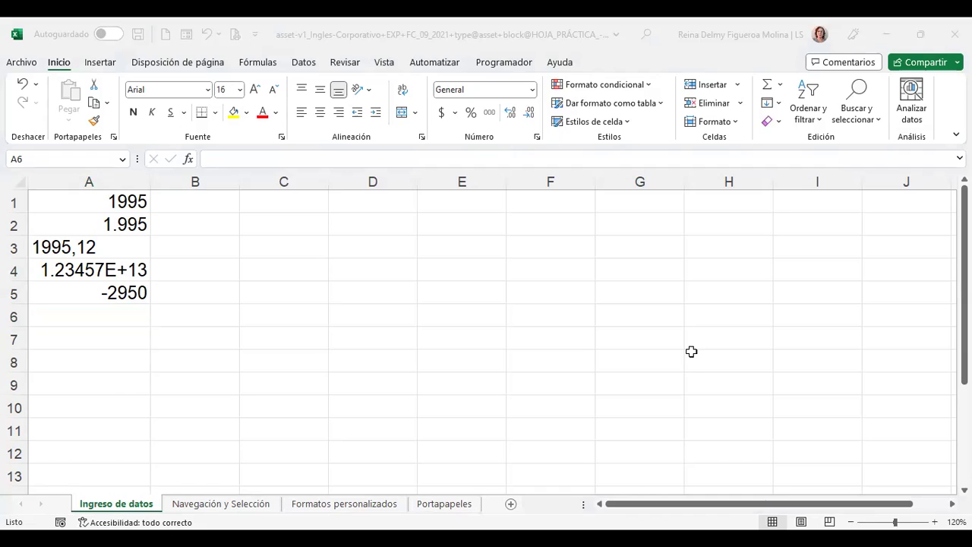
{"action": "type", "text": "(2950)"}
{"action": "key", "text": "Return"}
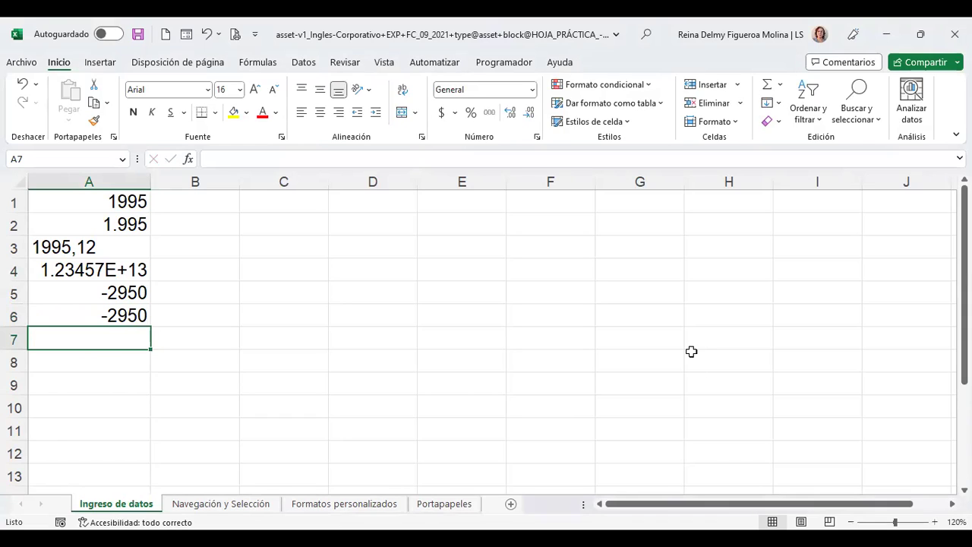
{"action": "key", "text": "Up"}
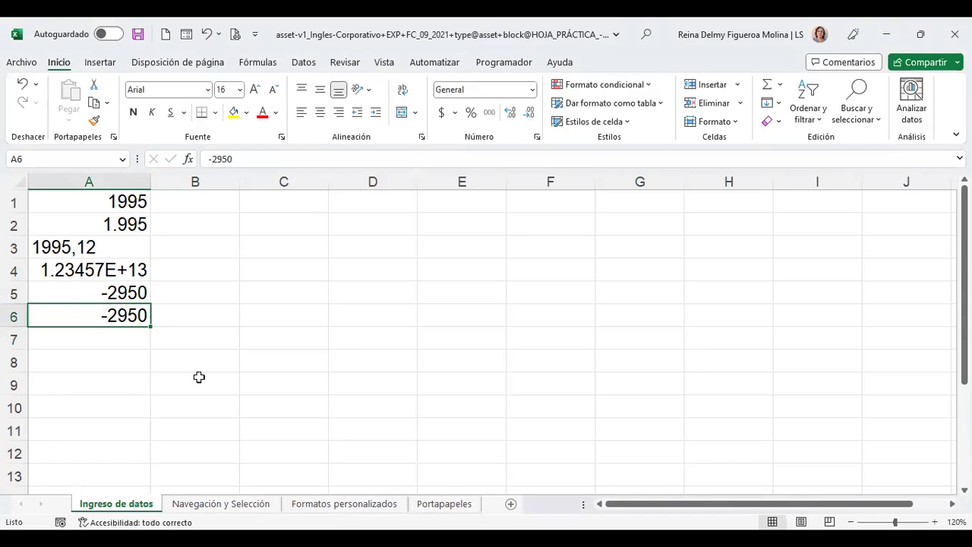
Enter 12% in cell A7 and select the cell to check its stored value and number format
{"action": "key", "text": "Down"}
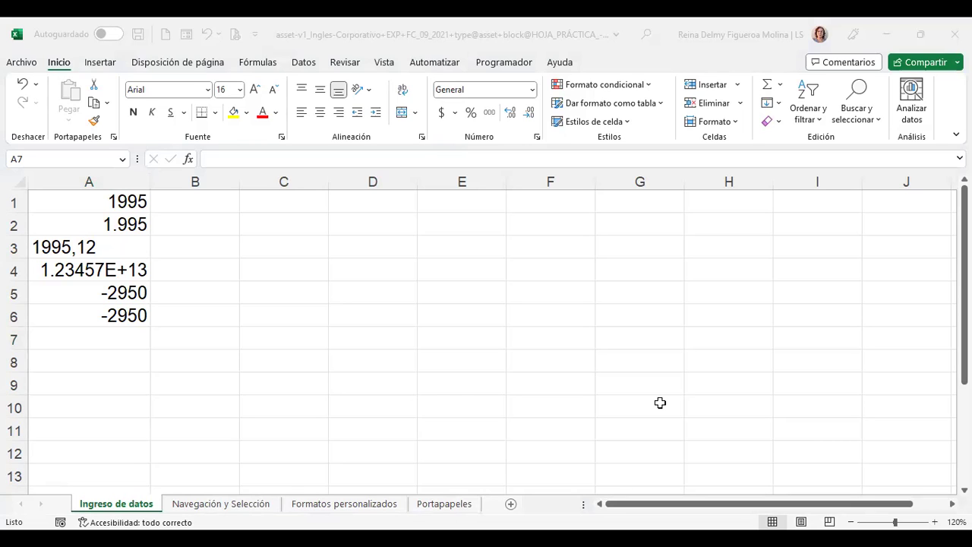
{"action": "type", "text": "12%"}
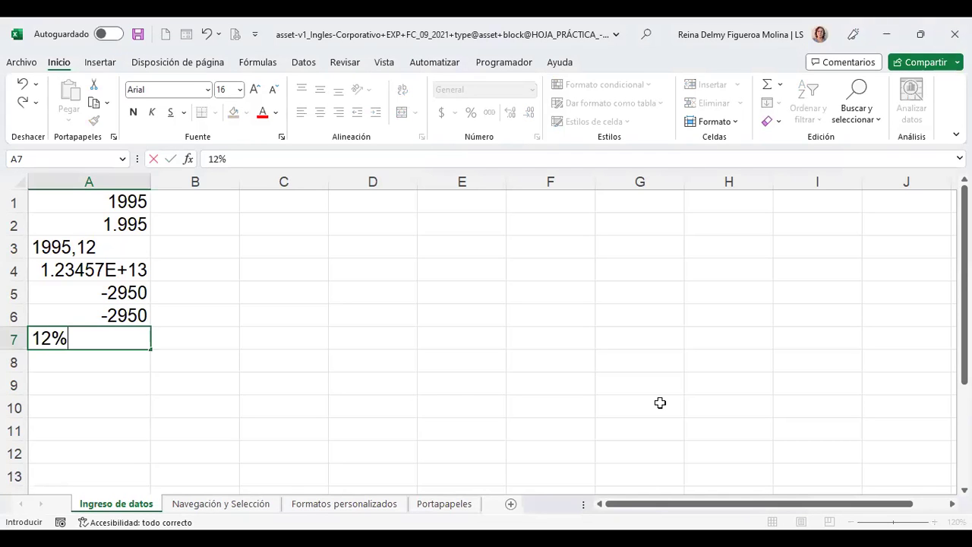
{"action": "key", "text": "Return"}
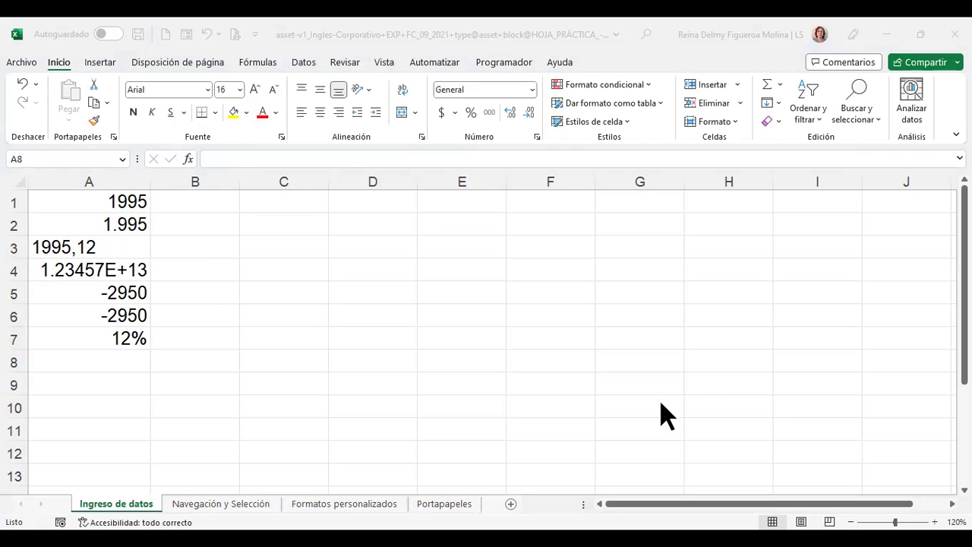
{"action": "key", "text": "Up"}
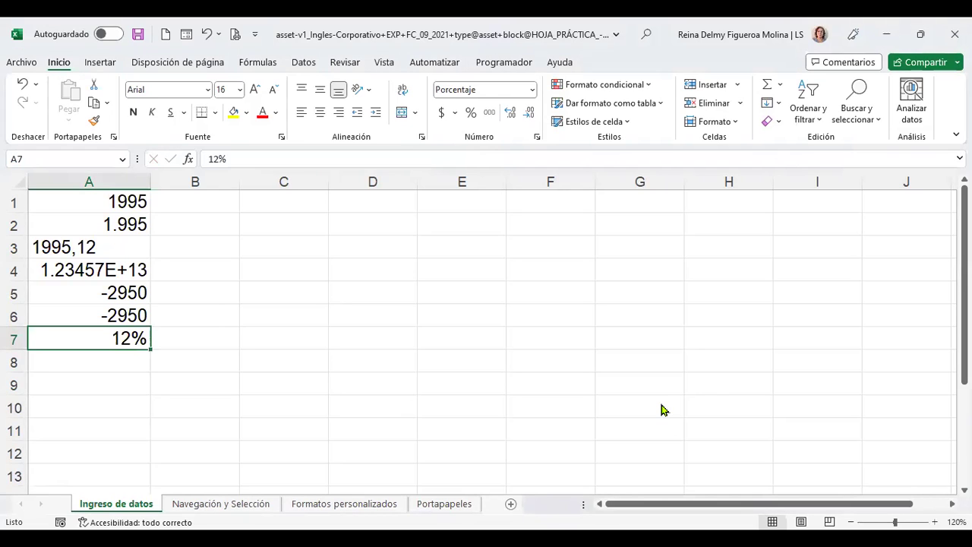
{"action": "key", "text": "alt+Tab"}
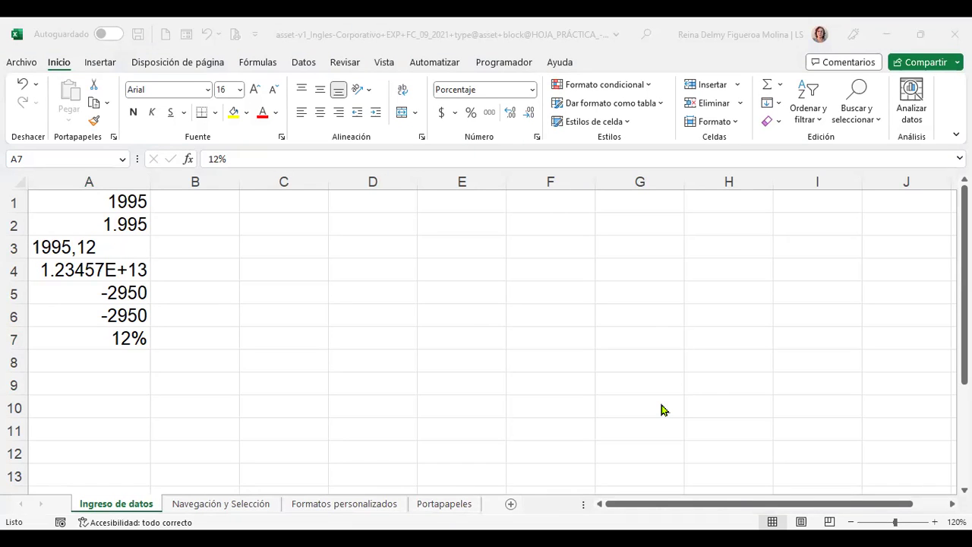
Try entering 12,7% with a comma separator in cell A8 and select the cell to check it
{"action": "left_click", "coordinate": [104, 355]}
{"action": "type", "text": "12,7%"}
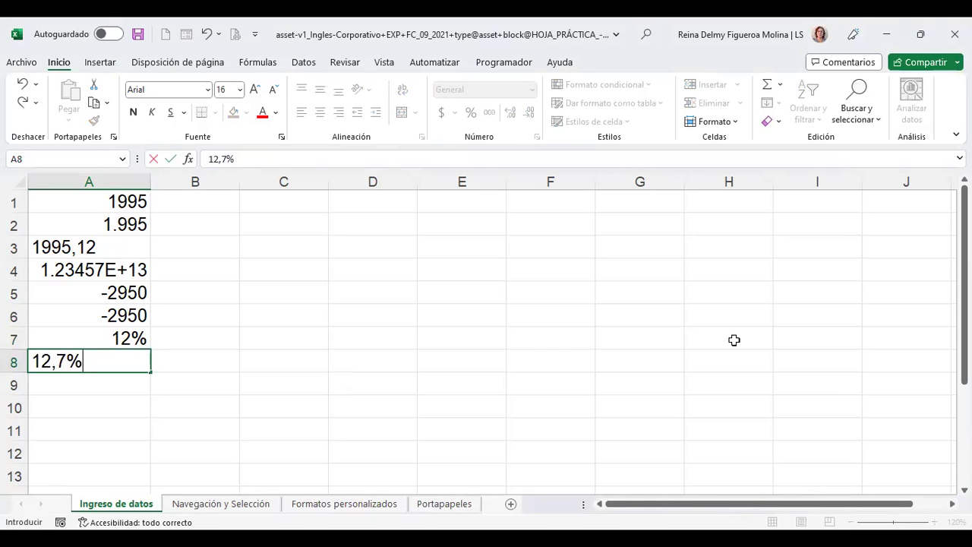
{"action": "key", "text": "Return"}
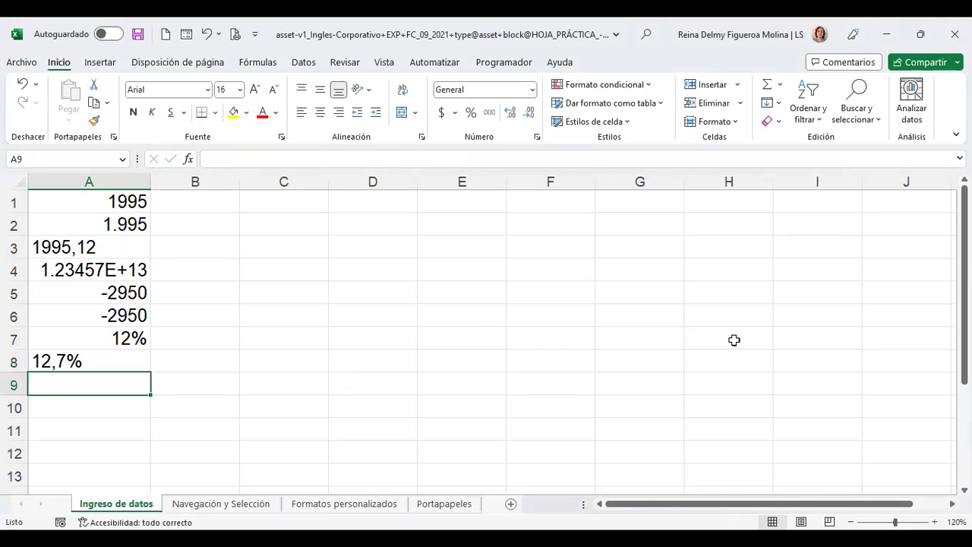
{"action": "key", "text": "Up"}
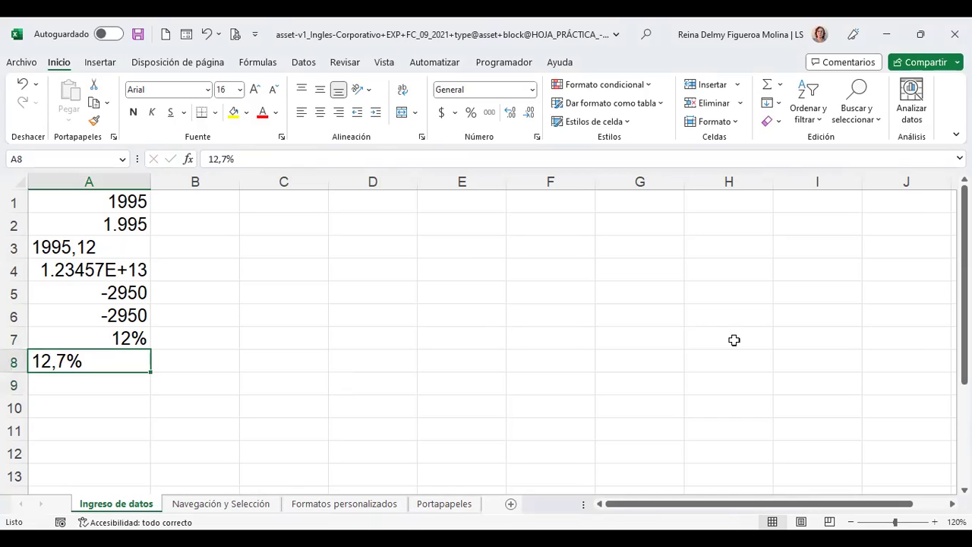
Replace the content of cell A8 with 12.70%, using a point as the decimal separator
{"action": "key", "text": "F2"}
{"action": "key", "text": "BackSpace"}
{"action": "key", "text": "BackSpace"}
{"action": "key", "text": "BackSpace"}
{"action": "type", "text": "."}
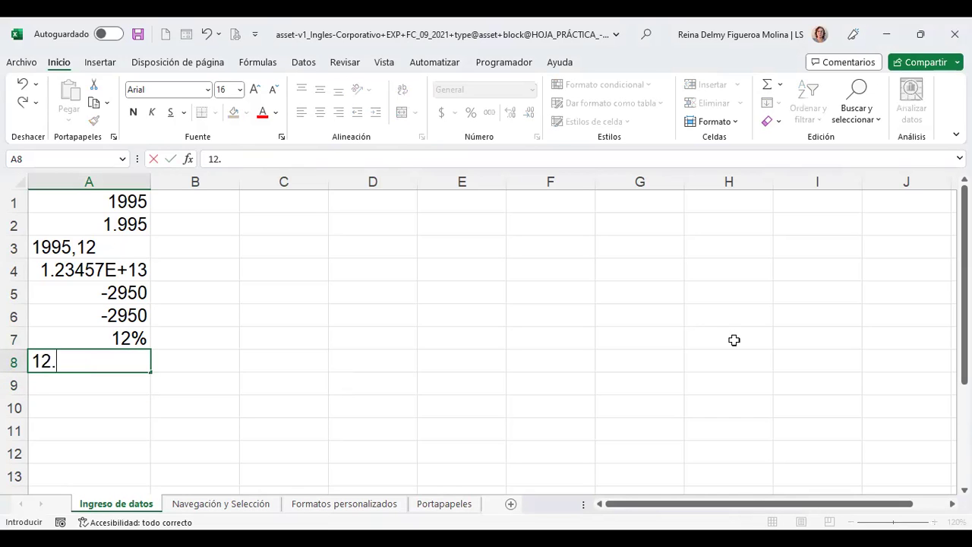
{"action": "type", "text": "70%"}
{"action": "key", "text": "Return"}
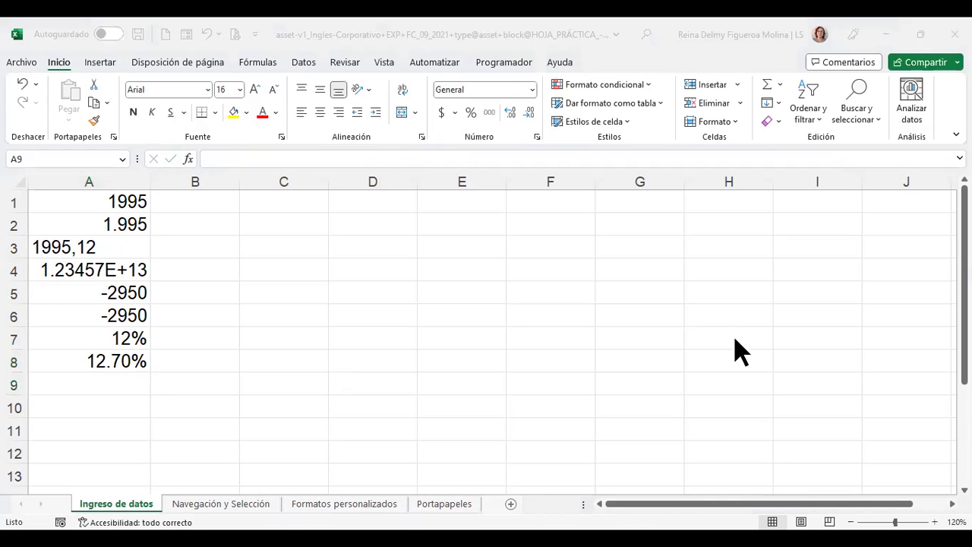
Increase the decimals shown in cell A8 to three, and reduce them to one decimal place
{"action": "left_click", "coordinate": [76, 354]}
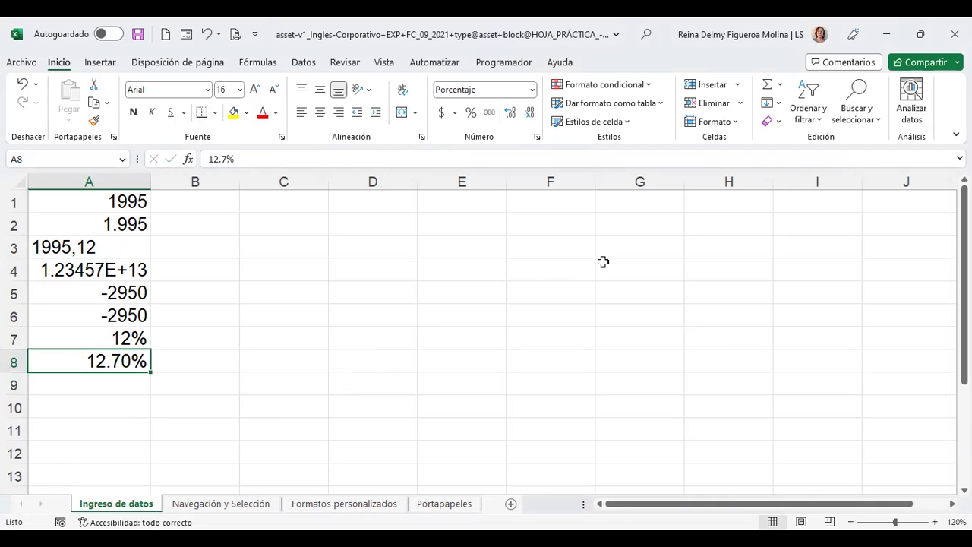
{"action": "left_click", "coordinate": [514, 114]}
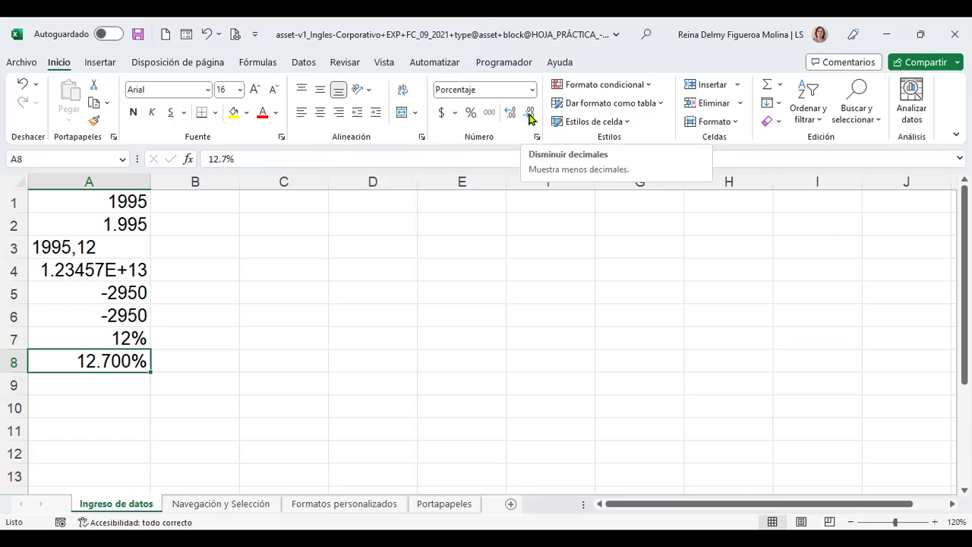
{"action": "left_click", "coordinate": [530, 114]}
{"action": "left_click", "coordinate": [530, 114]}
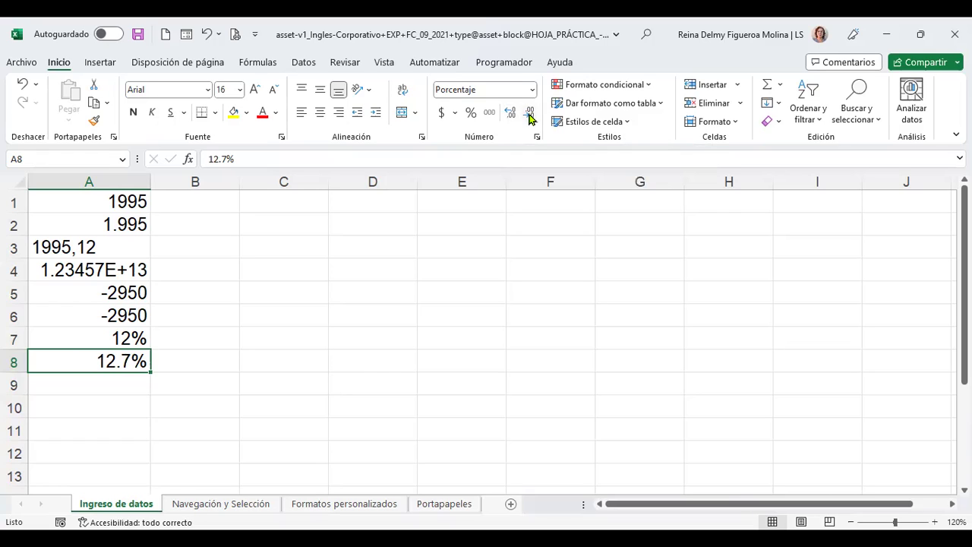